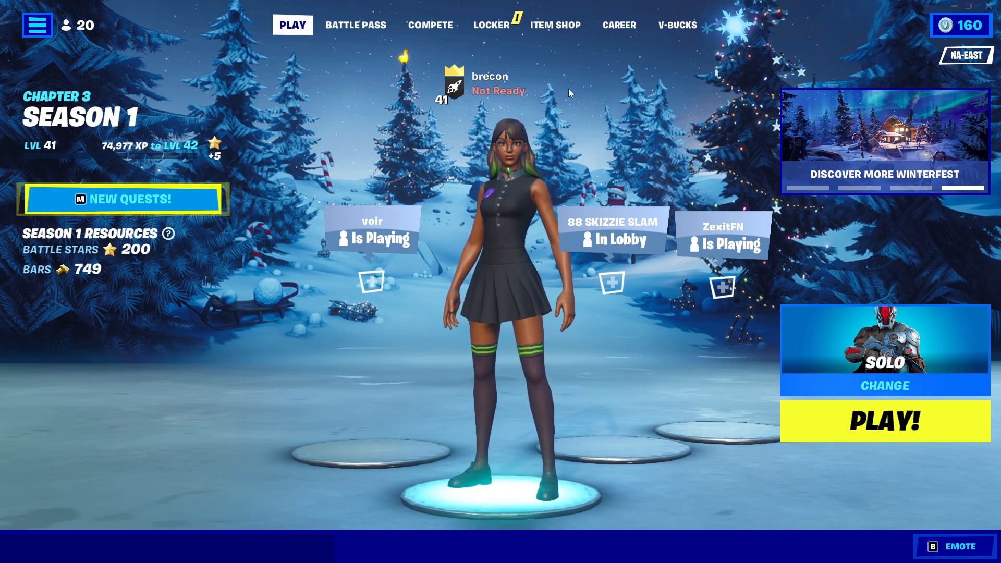
# Step: Open the game's video settings from the lobby
pyautogui.click(32, 26)
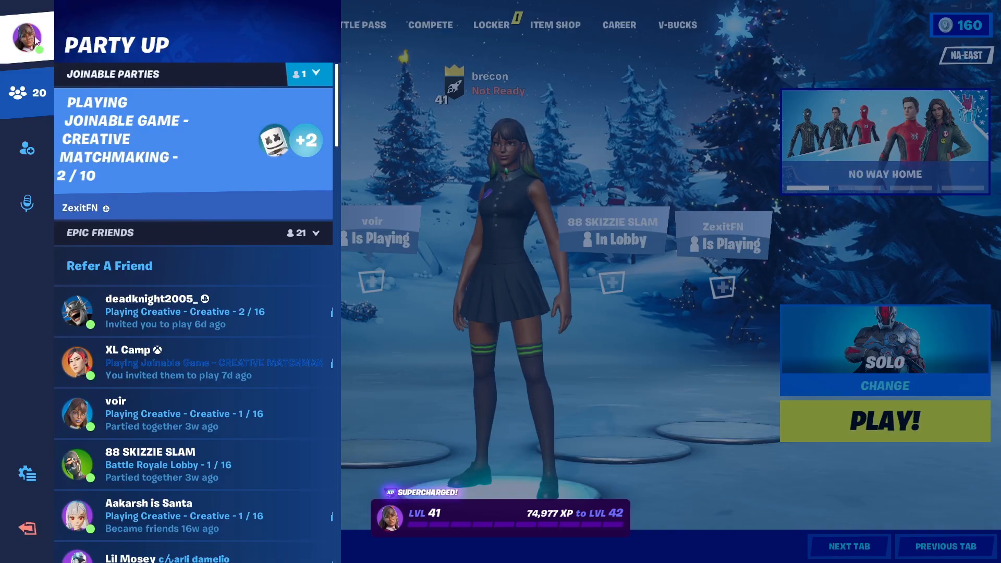
pyautogui.click(51, 473)
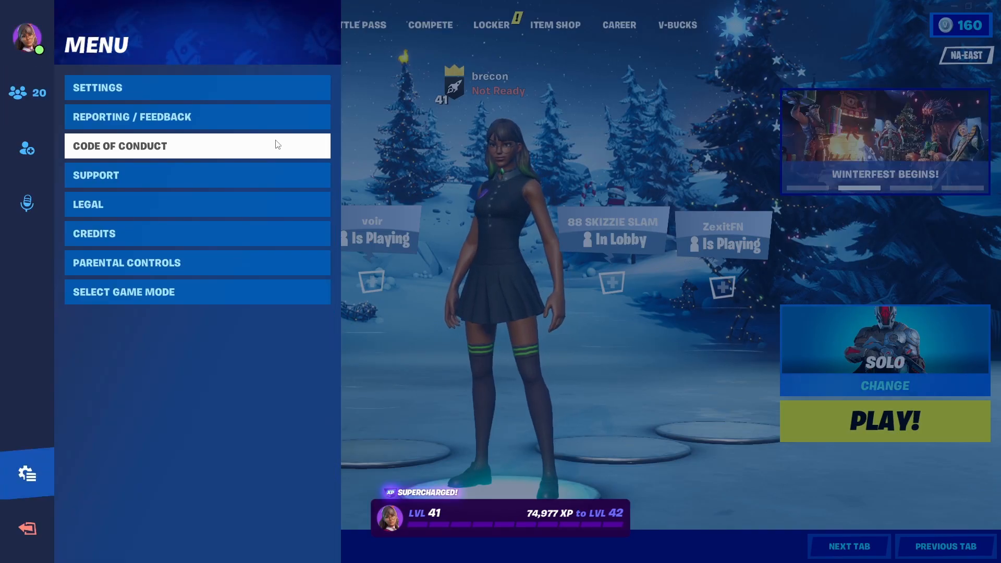
pyautogui.click(118, 90)
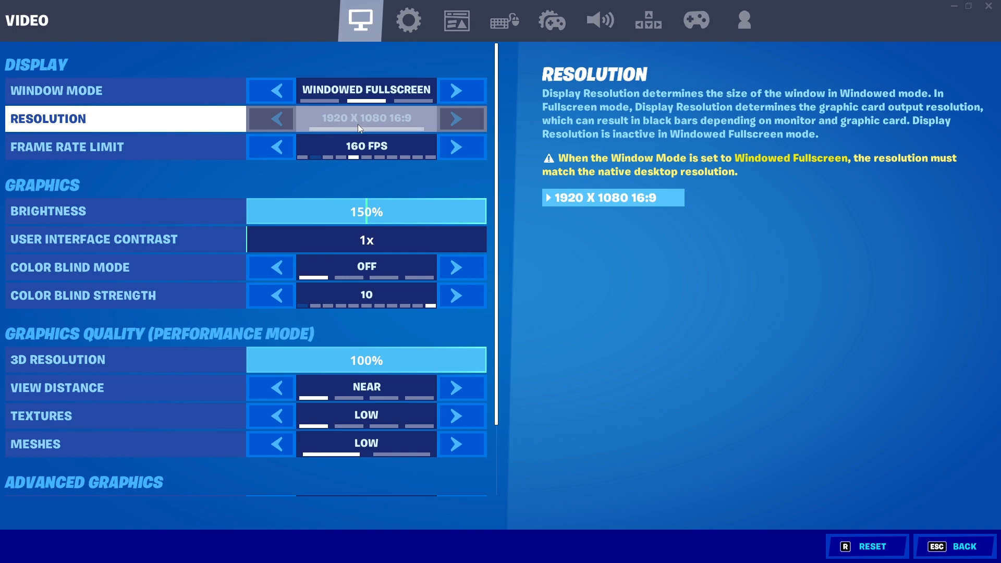
# Step: Try frame rate limits between 60 and 240 FPS, ending with the limit set to 160 FPS
pyautogui.click(282, 146)
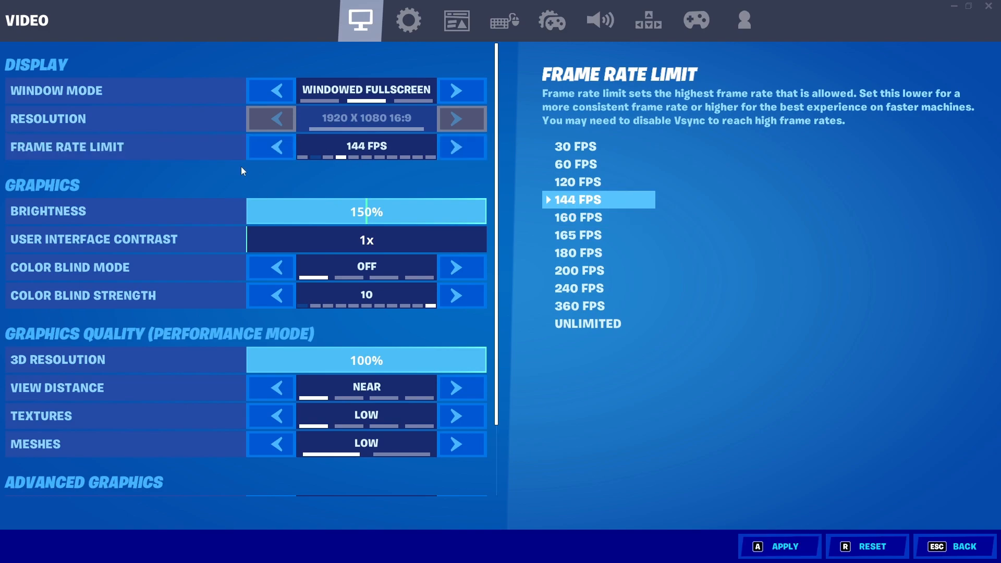
pyautogui.click(455, 152)
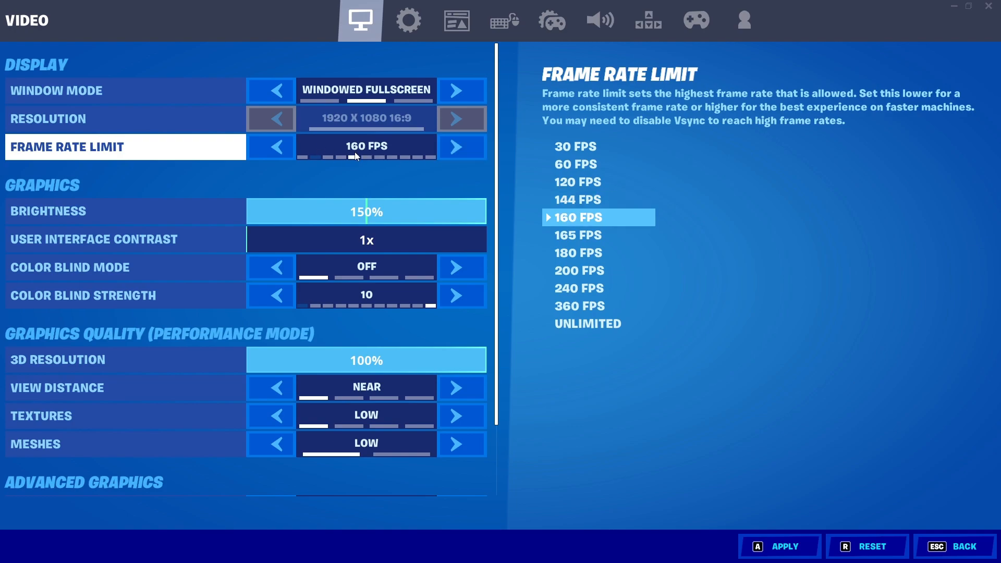
pyautogui.click(253, 151)
pyautogui.click(259, 149)
pyautogui.click(258, 148)
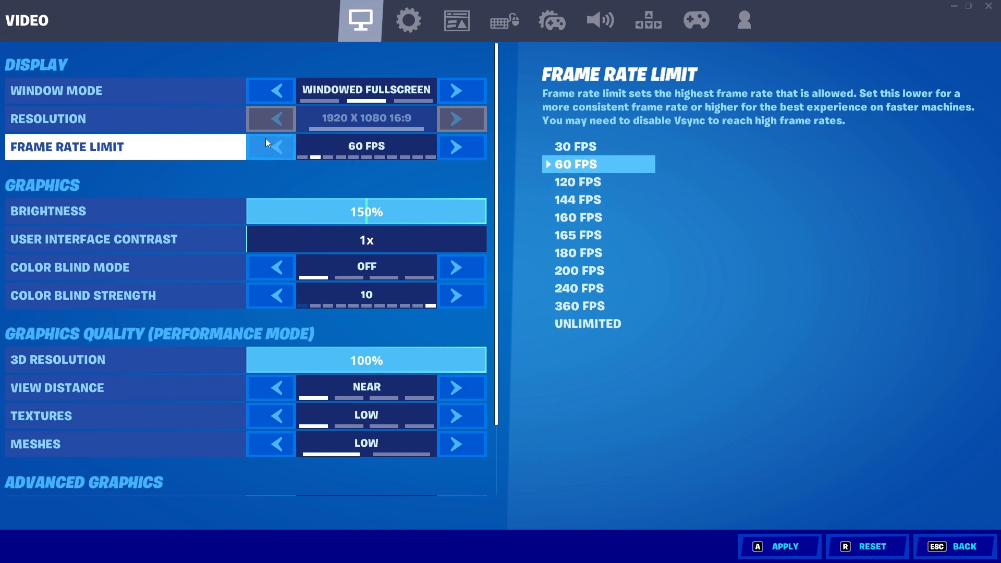
pyautogui.click(458, 146)
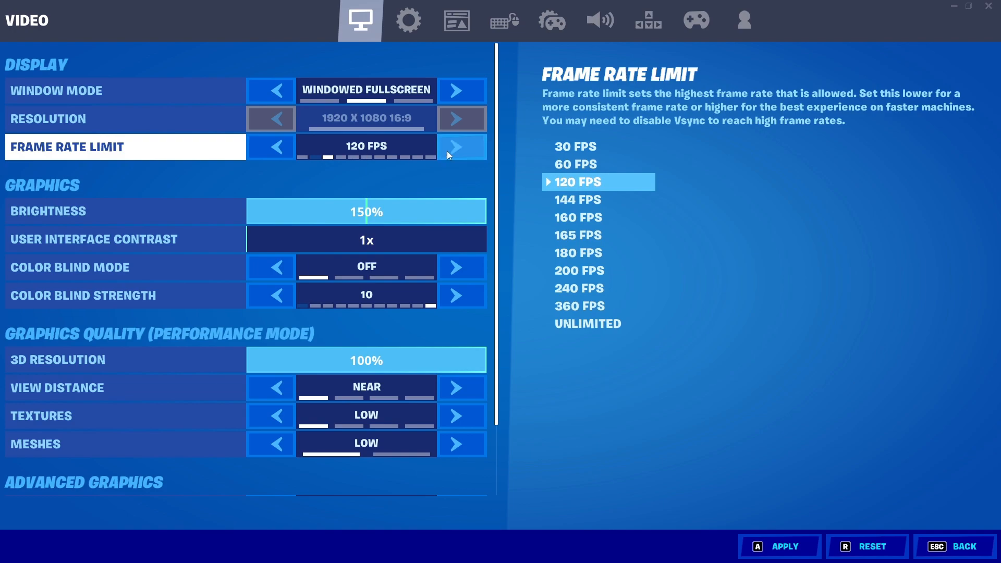
pyautogui.click(460, 146)
pyautogui.click(460, 146)
pyautogui.click(460, 146)
pyautogui.click(460, 146)
pyautogui.click(460, 146)
pyautogui.click(460, 146)
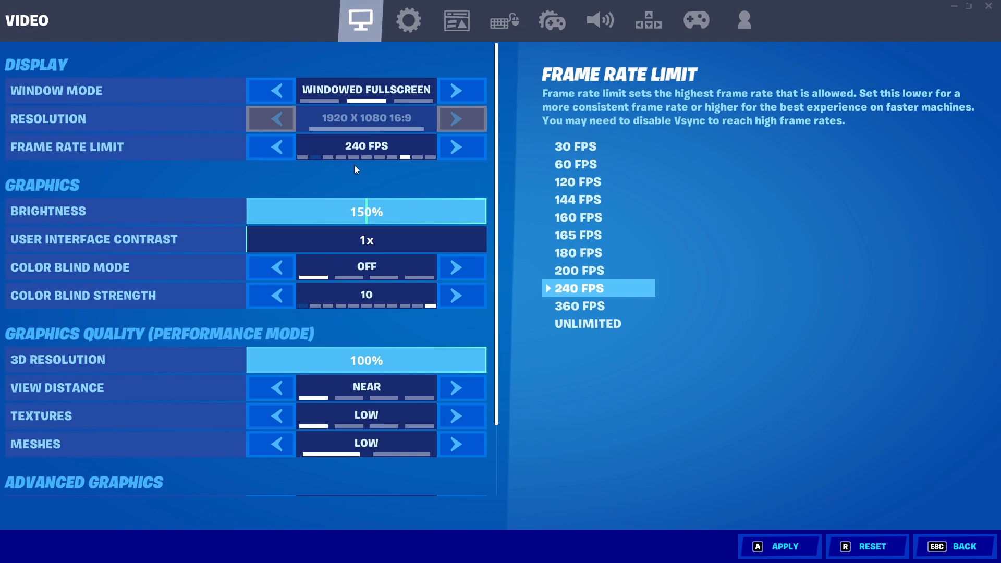
pyautogui.click(278, 150)
pyautogui.click(275, 148)
pyautogui.click(275, 149)
pyautogui.click(275, 149)
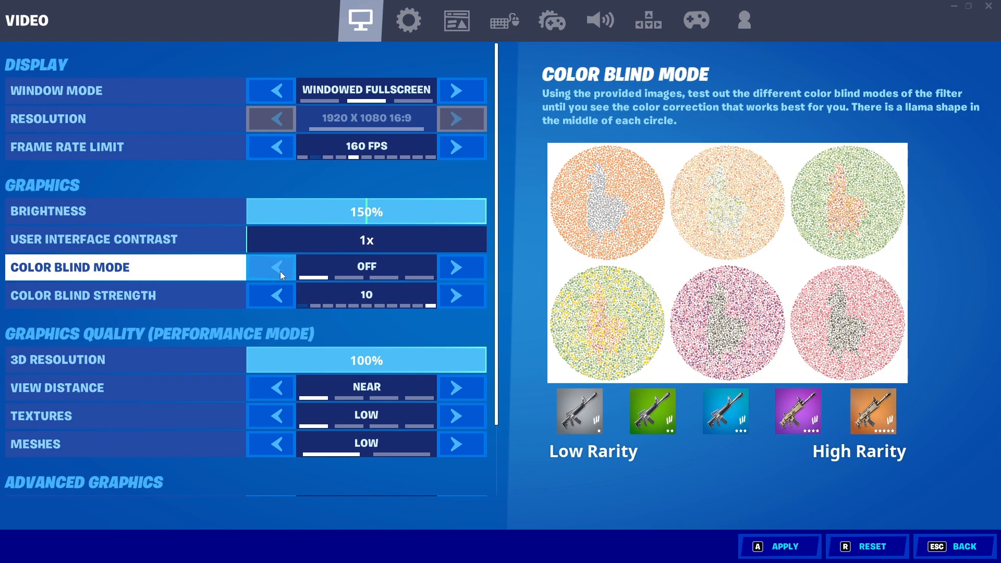
# Step: Try the Tritanope color blind mode, switch the mode back to Off and apply the video settings
pyautogui.click(280, 270)
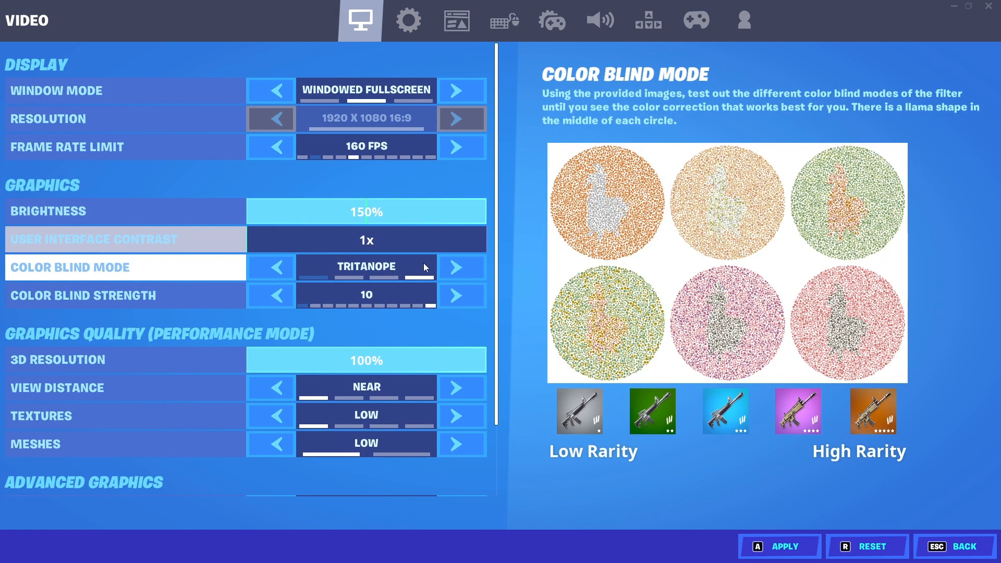
pyautogui.click(453, 267)
pyautogui.click(782, 545)
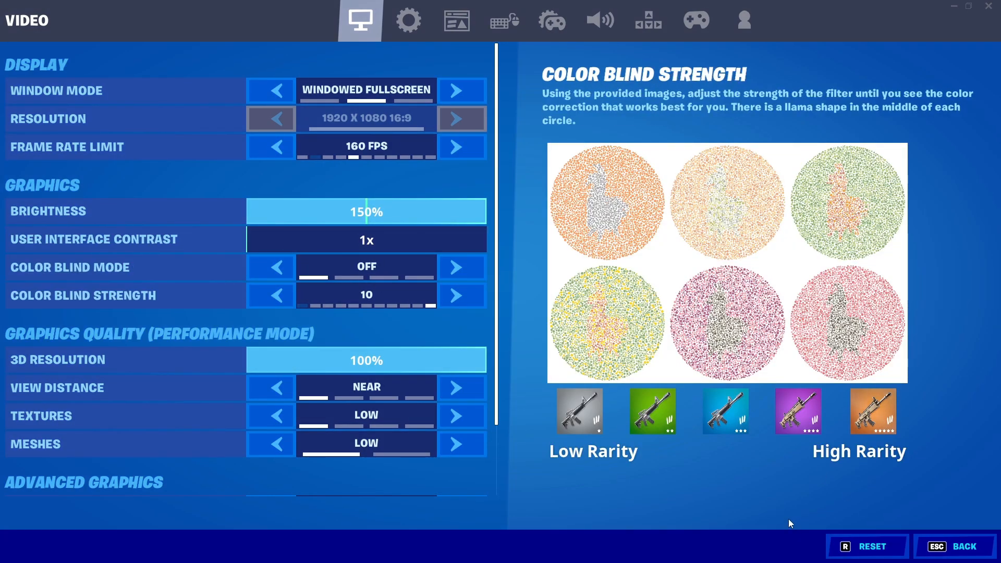
# Step: Lower the 3D resolution to 53%, apply the change and leave the settings
pyautogui.scroll(-1, 152, 305)
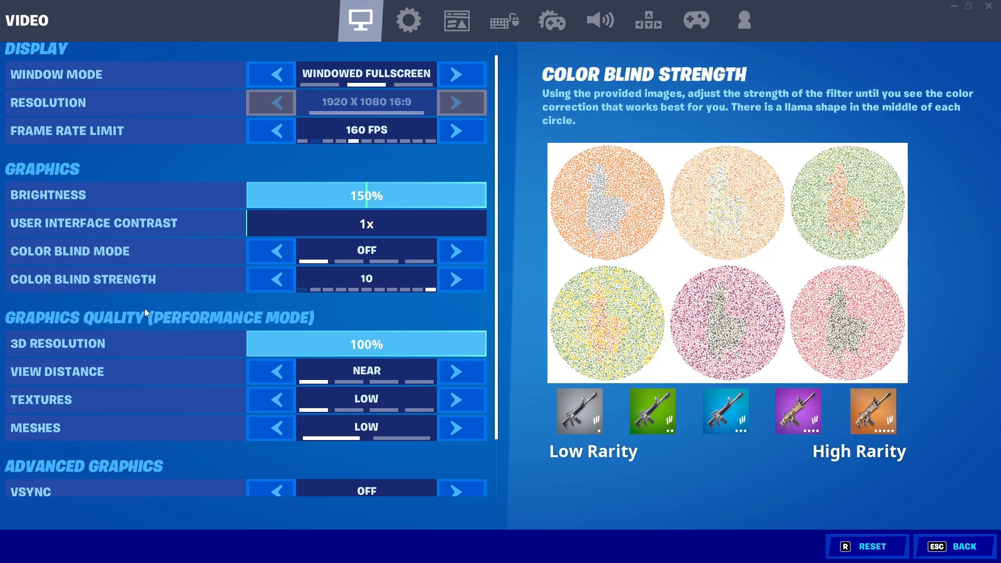
pyautogui.moveTo(449, 343); pyautogui.dragTo(441, 362)
pyautogui.press('a')
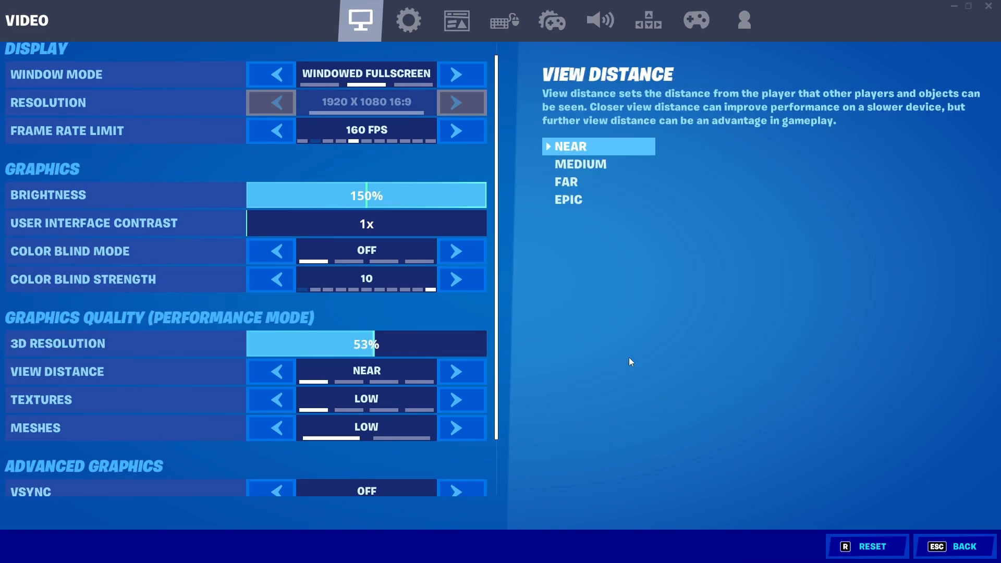
pyautogui.press('Escape')
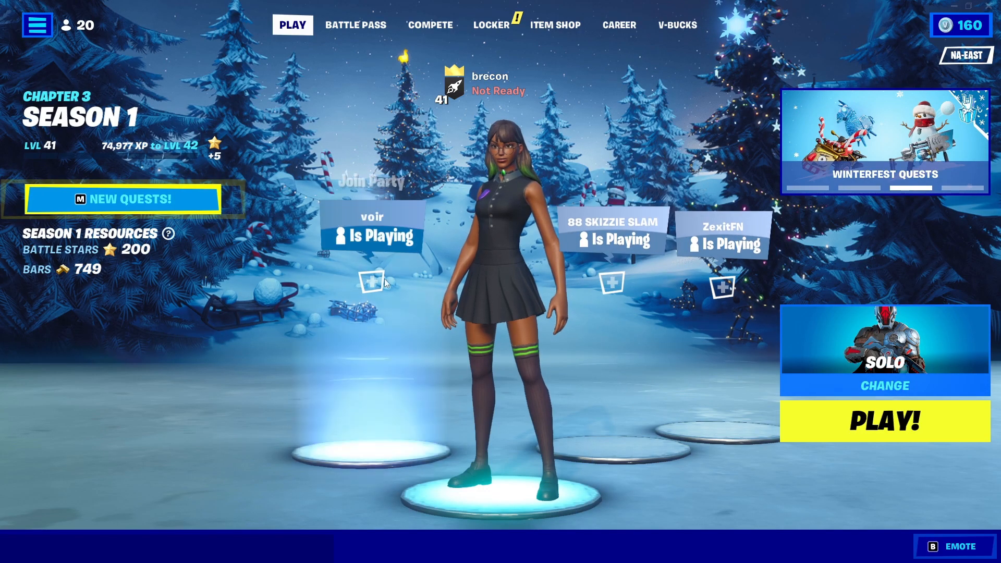
# Step: Reopen the video settings, set the 3D resolution to 100% and apply the change
pyautogui.press('Escape')
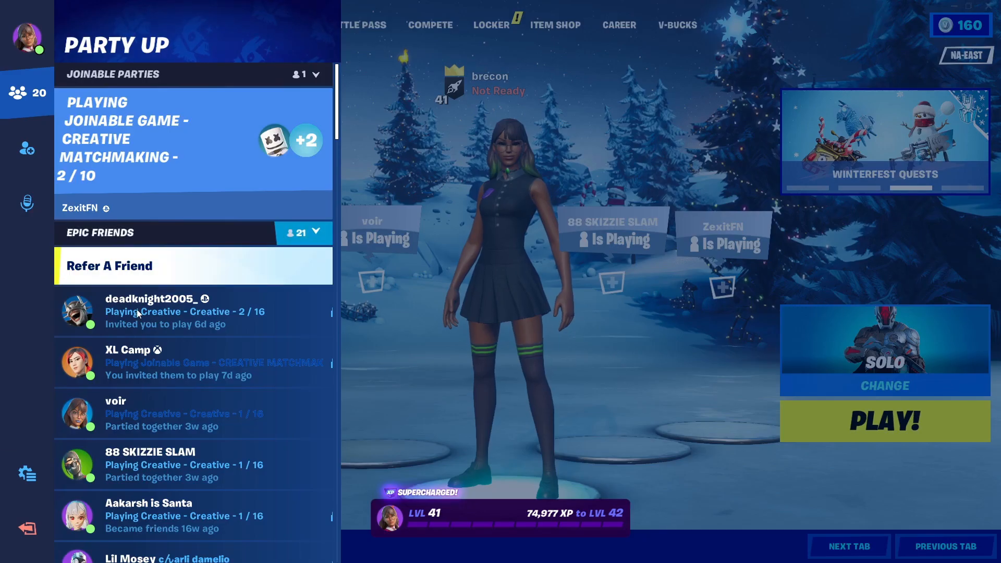
pyautogui.click(32, 475)
pyautogui.click(104, 89)
pyautogui.moveTo(387, 360); pyautogui.dragTo(485, 360)
pyautogui.click(773, 552)
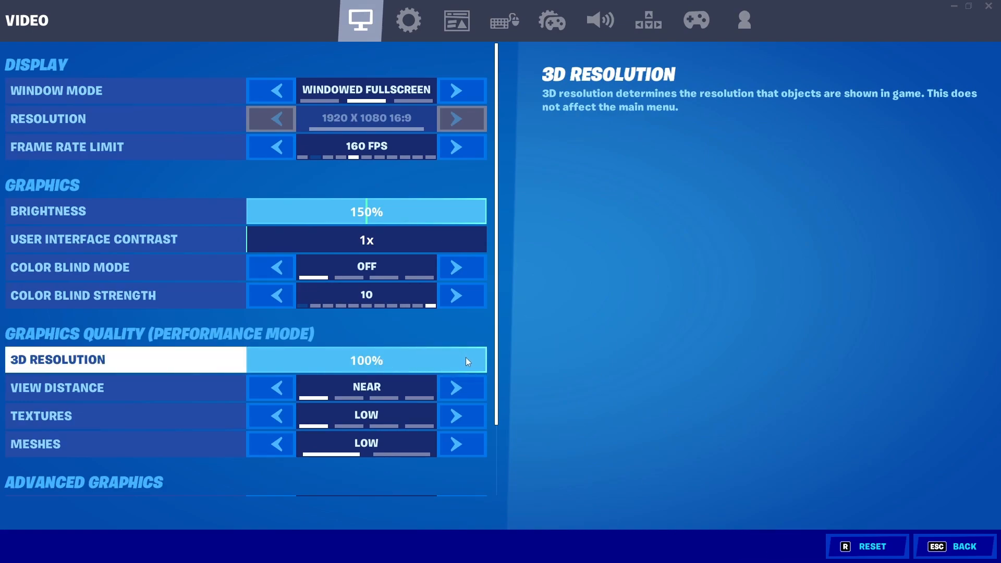
pyautogui.moveTo(465, 358); pyautogui.dragTo(486, 361)
pyautogui.click(756, 545)
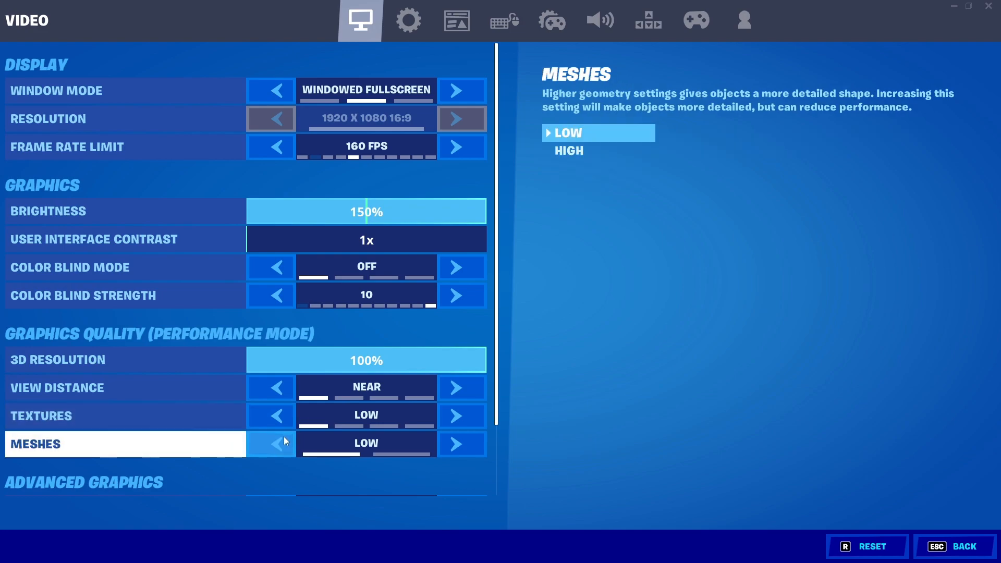
# Step: Review the graphics quality and advanced graphics settings down to the rendering mode
pyautogui.scroll(-2, 152, 371)
pyautogui.scroll(-1, 152, 375)
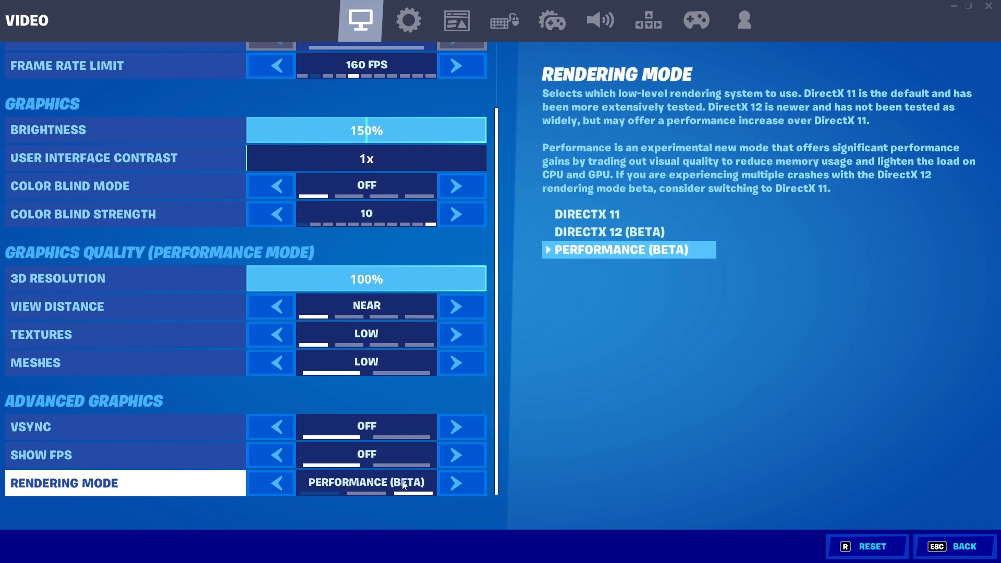
pyautogui.scroll(2, 208, 313)
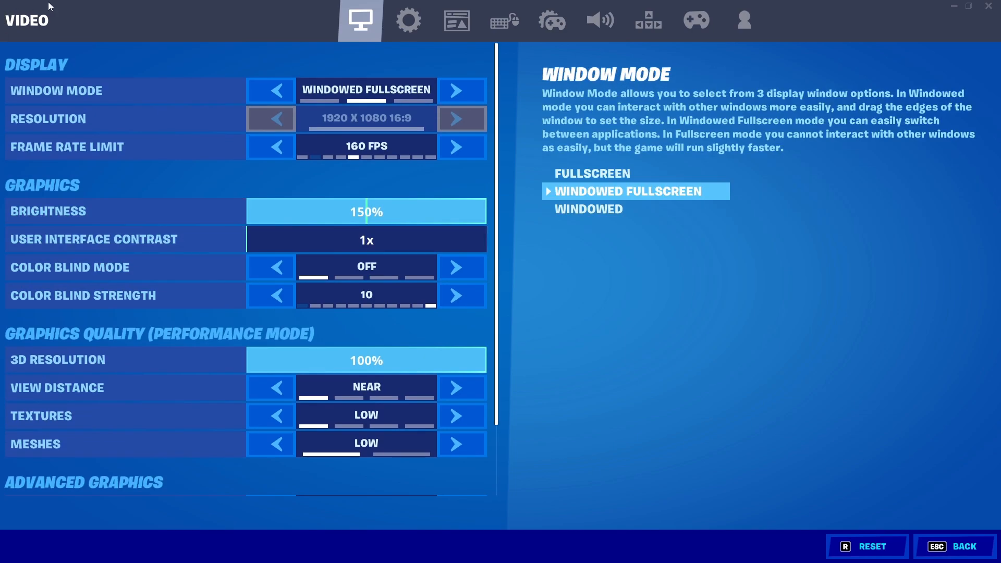
# Step: Review the Game settings and the Account and Privacy settings, including text chat, and leave the settings
pyautogui.click(396, 32)
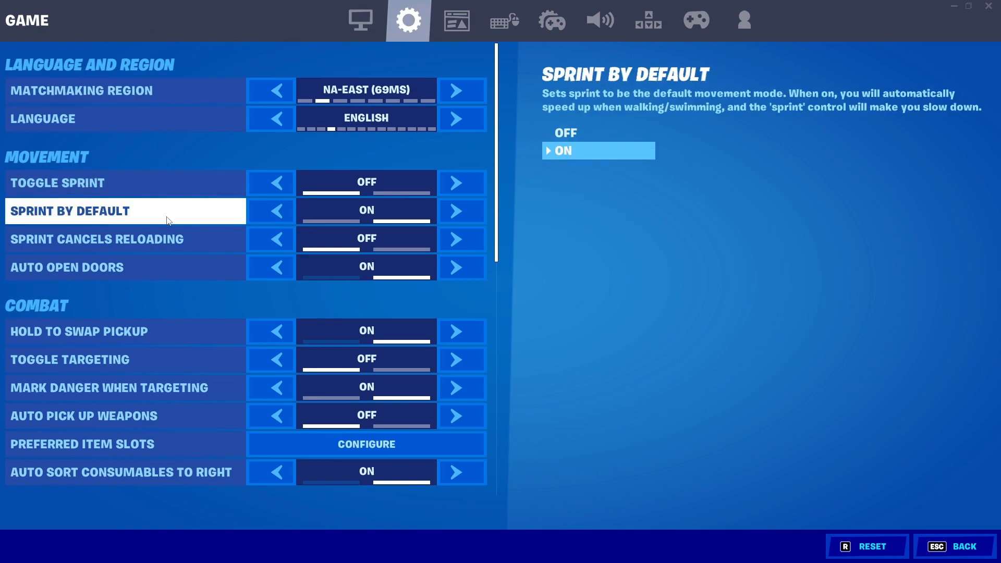
pyautogui.scroll(-8, 171, 215)
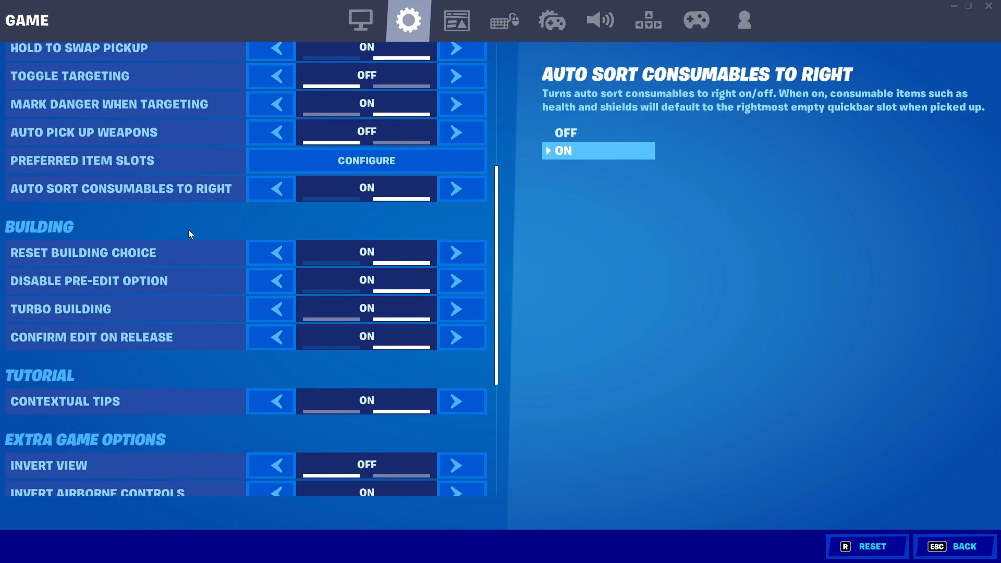
pyautogui.scroll(-2, 184, 276)
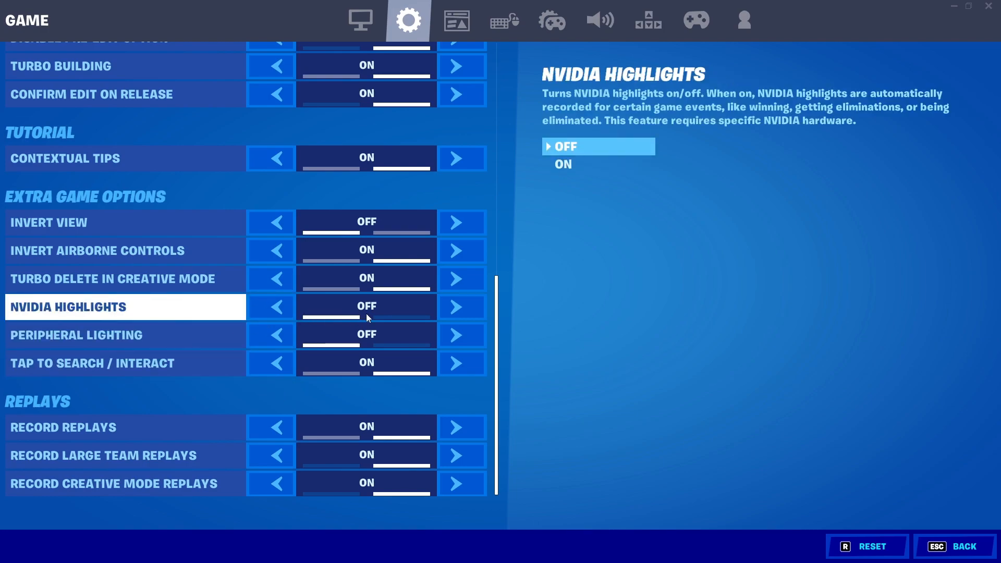
pyautogui.scroll(2, 340, 328)
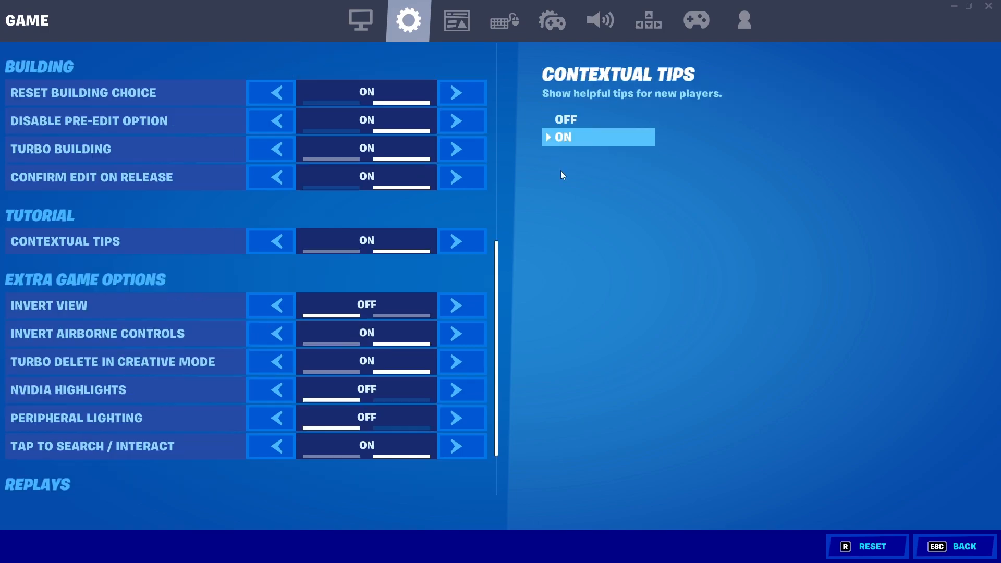
pyautogui.click(744, 21)
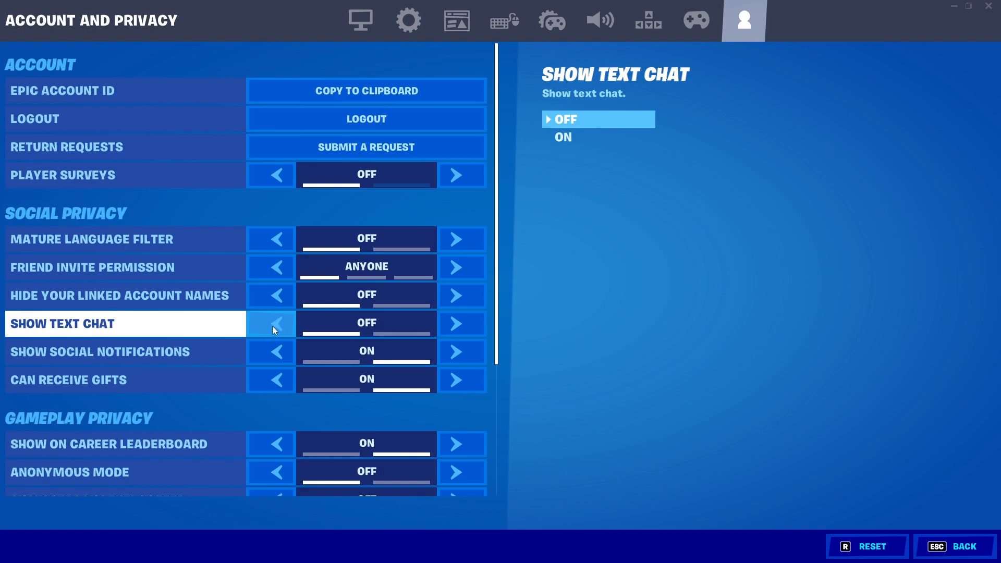
pyautogui.press('Escape')
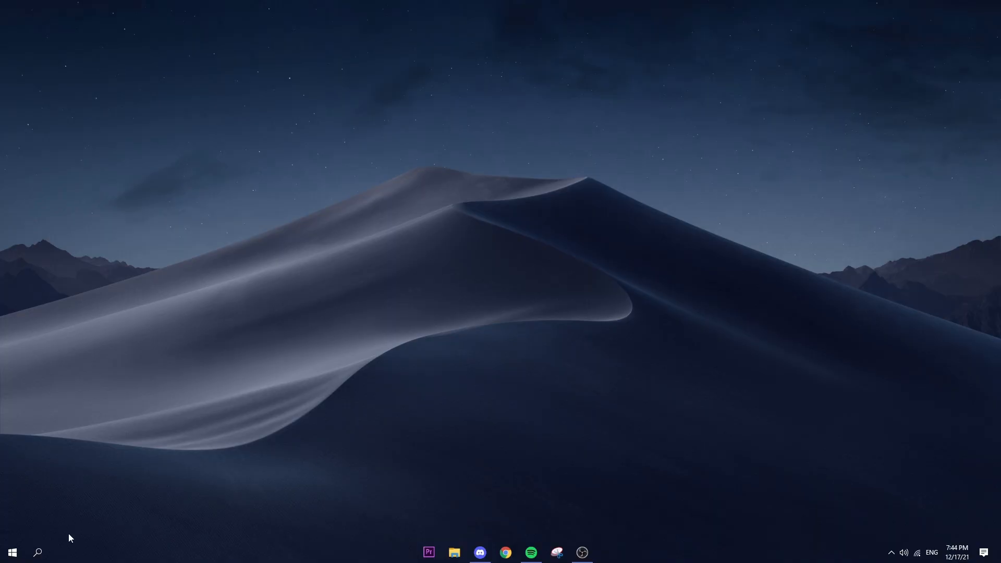
# Step: Open Windows Task Manager and show the list of startup programs
pyautogui.rightClick(701, 555)
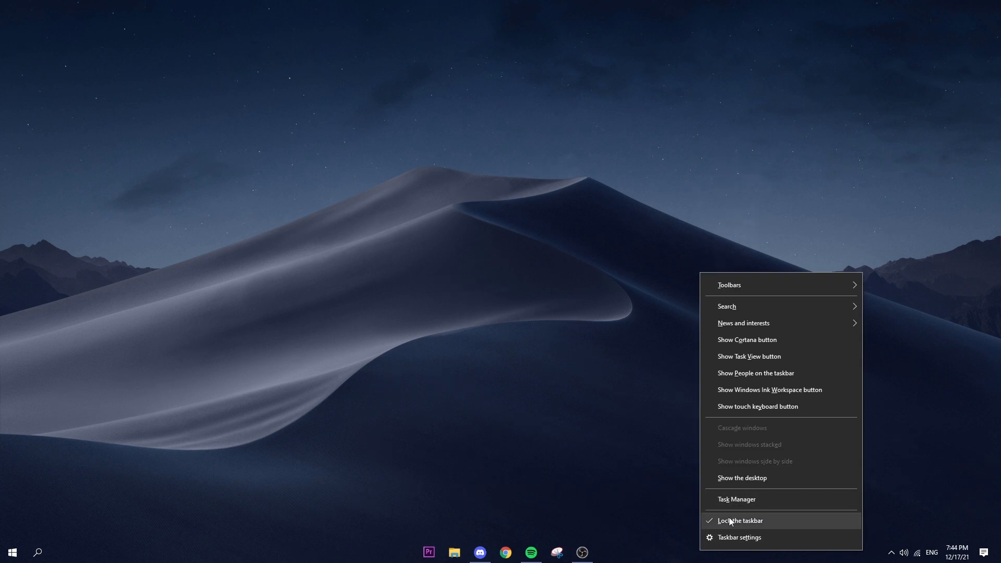
pyautogui.click(732, 499)
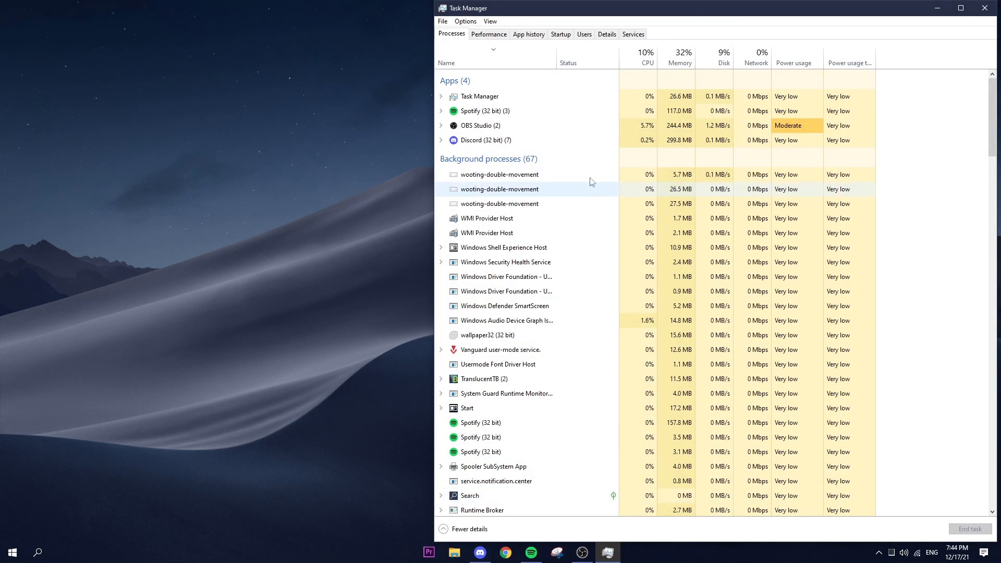
pyautogui.click(559, 39)
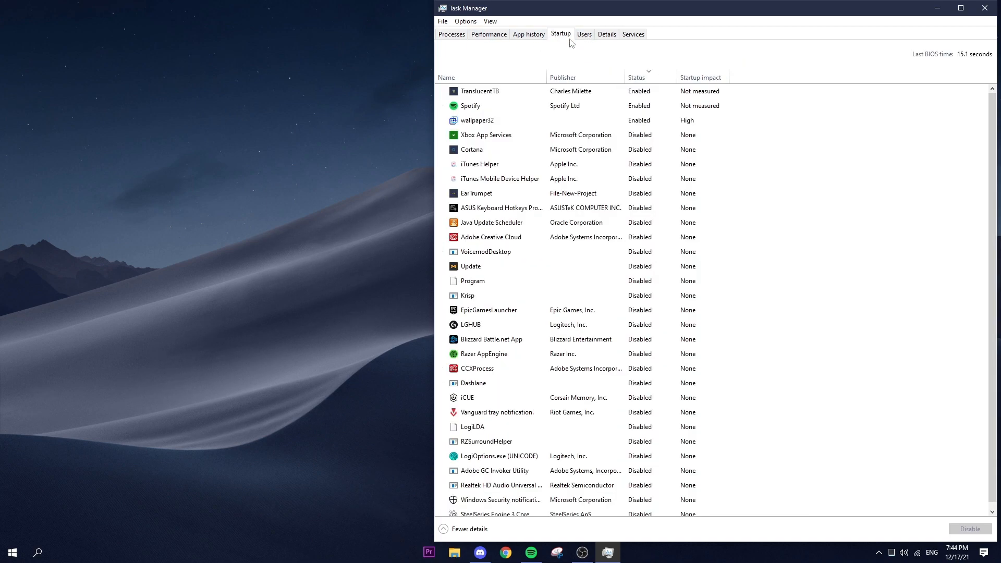
# Step: Review the startup programs with their status and startup impact, check the actions available for EarTrumpet, and close Task Manager
pyautogui.moveTo(779, 13)
pyautogui.mouseDown()
pyautogui.moveTo(747, 19)
pyautogui.moveTo(784, 15)
pyautogui.moveTo(766, 15)
pyautogui.mouseUp()
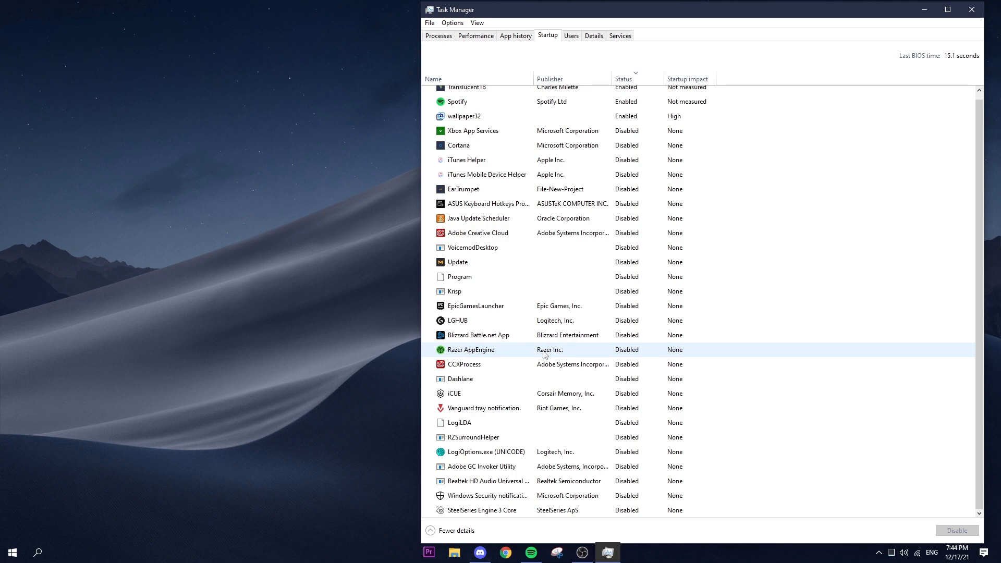
pyautogui.scroll(1, 626, 363)
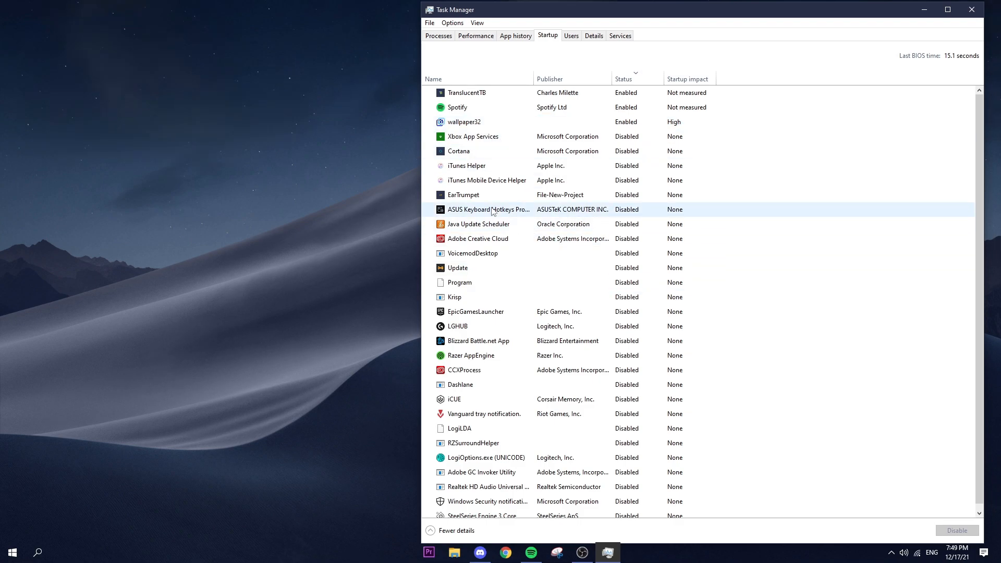
pyautogui.rightClick(463, 195)
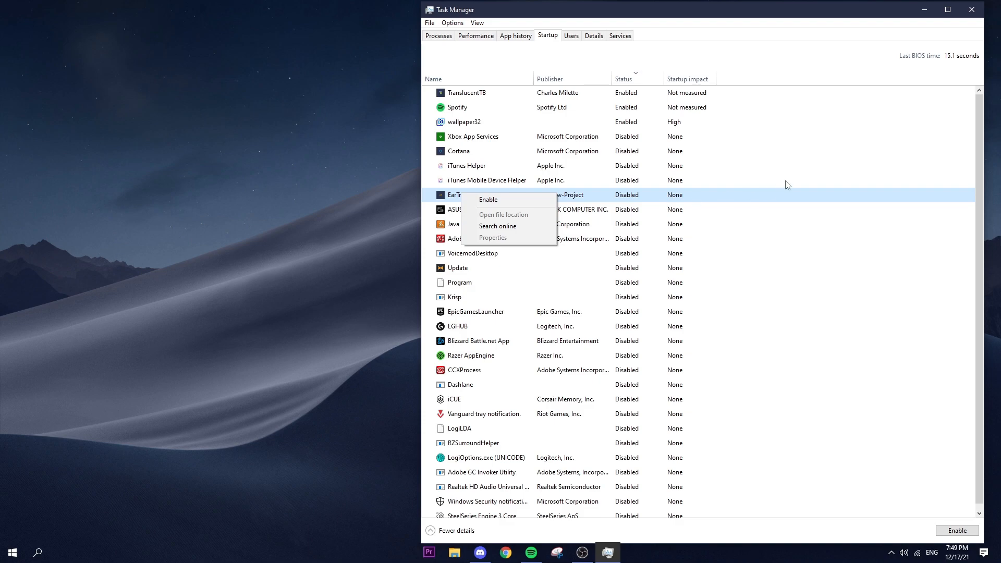
pyautogui.click(746, 166)
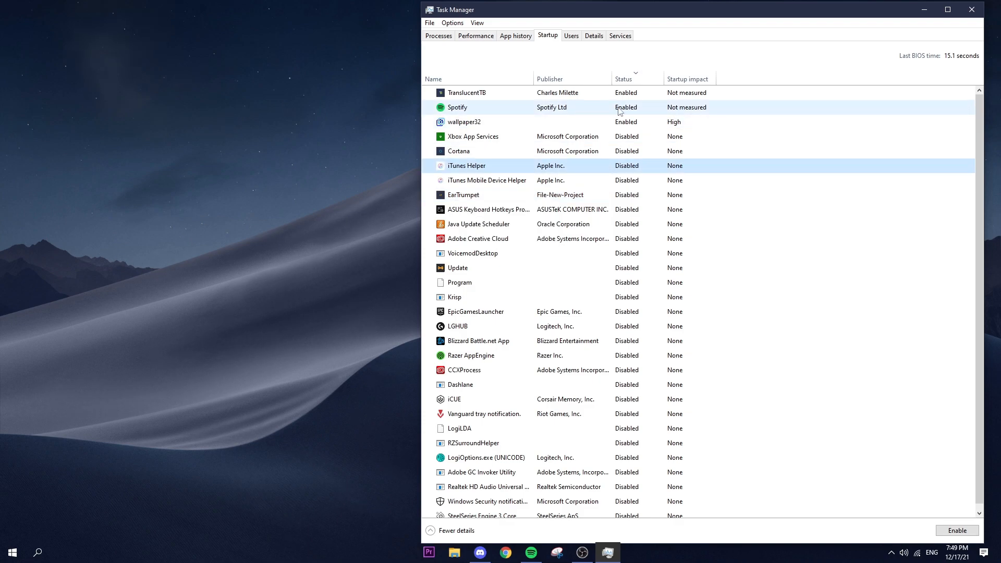
pyautogui.moveTo(672, 92)
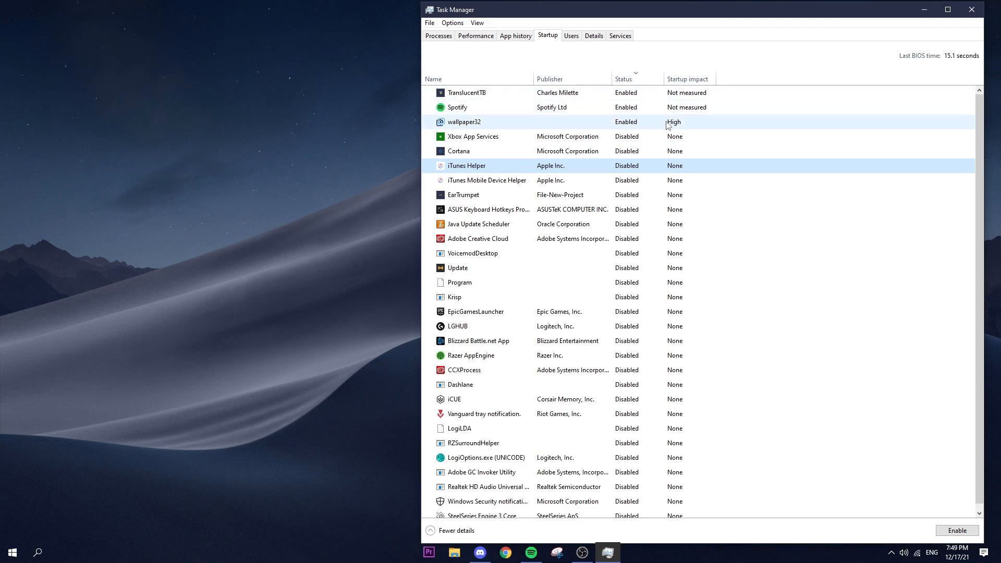
pyautogui.scroll(-1, 678, 162)
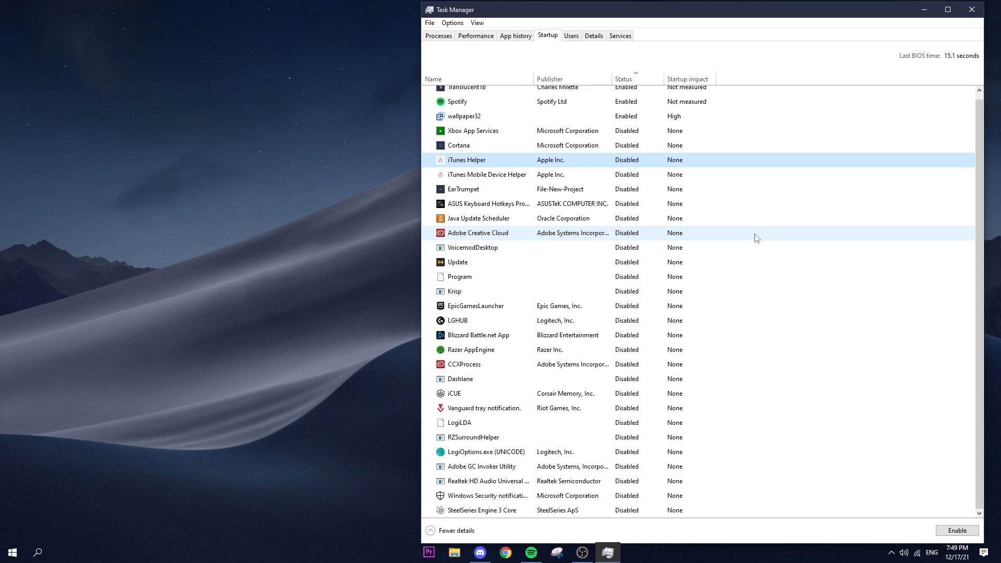
pyautogui.click(978, 11)
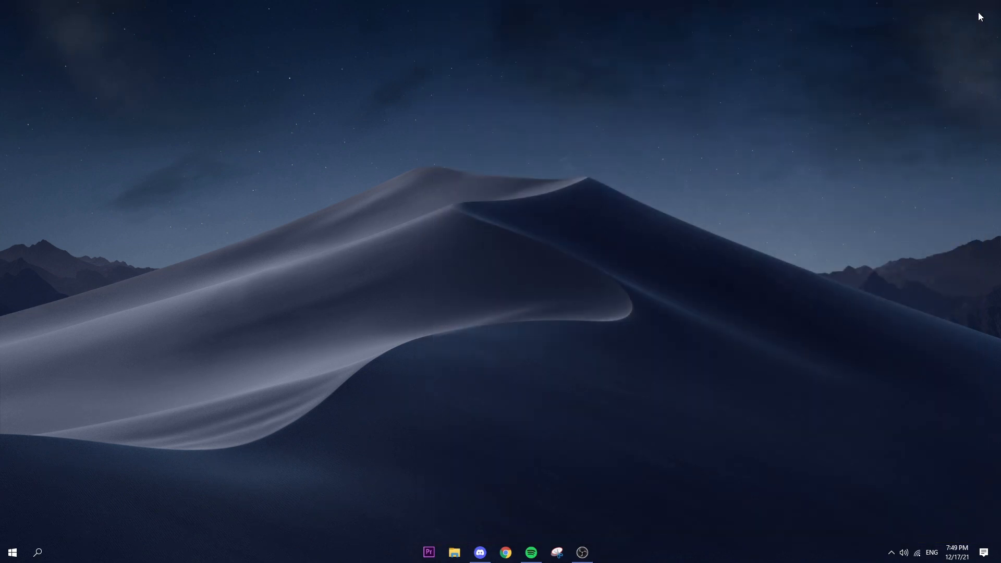
# Step: Find and open the Windows Notifications & actions settings
pyautogui.click(42, 556)
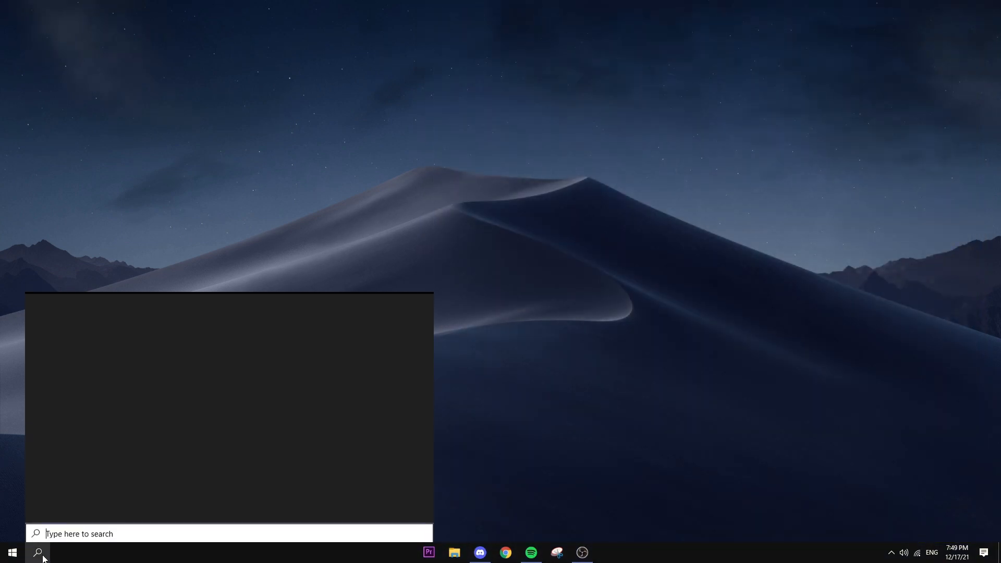
pyautogui.write('noti')
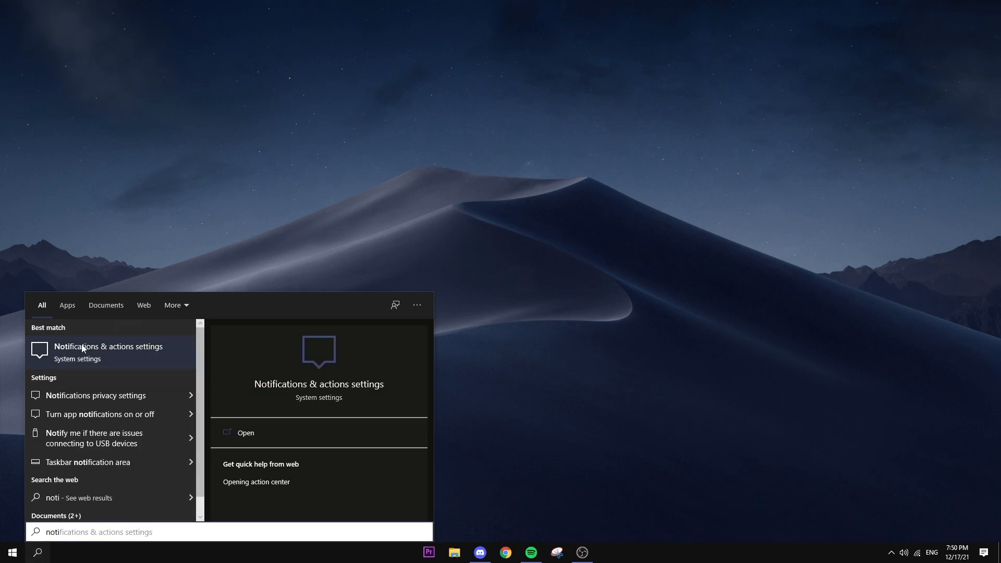
pyautogui.click(68, 346)
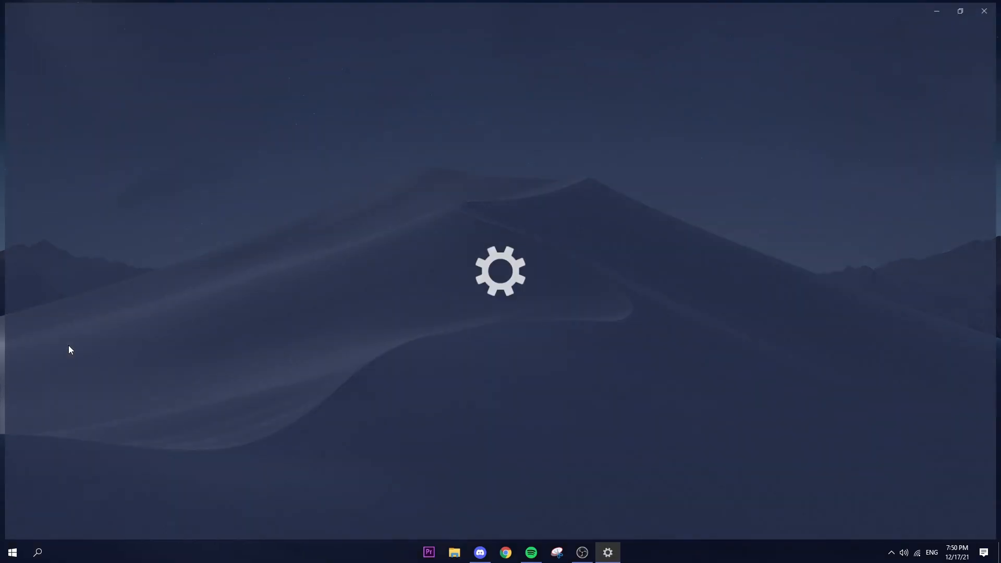
# Step: Check the per-sender notification toggles, turn off notifications from apps and other senders, and close Settings
pyautogui.click(191, 188)
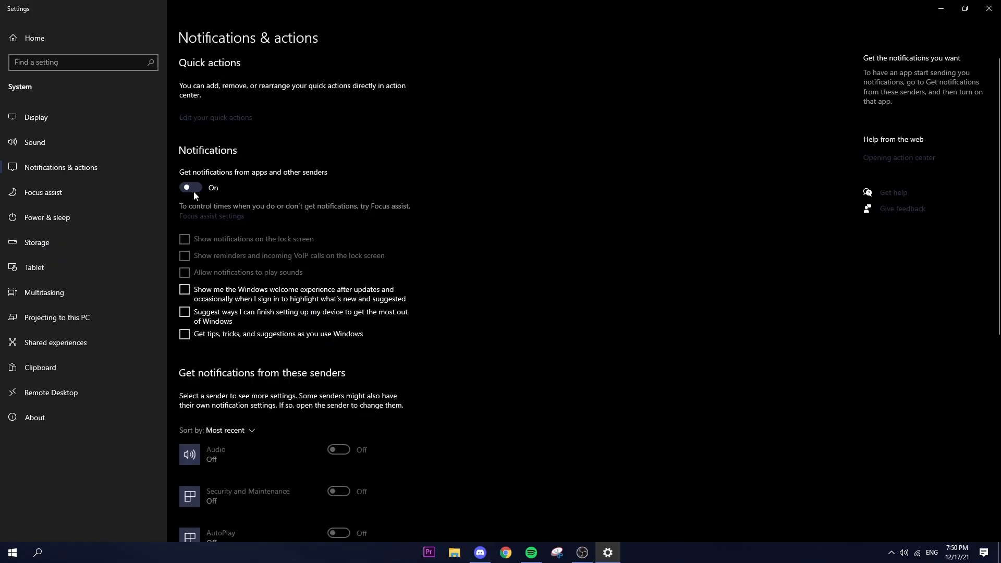
pyautogui.click(191, 188)
pyautogui.click(191, 187)
pyautogui.scroll(-8, 360, 236)
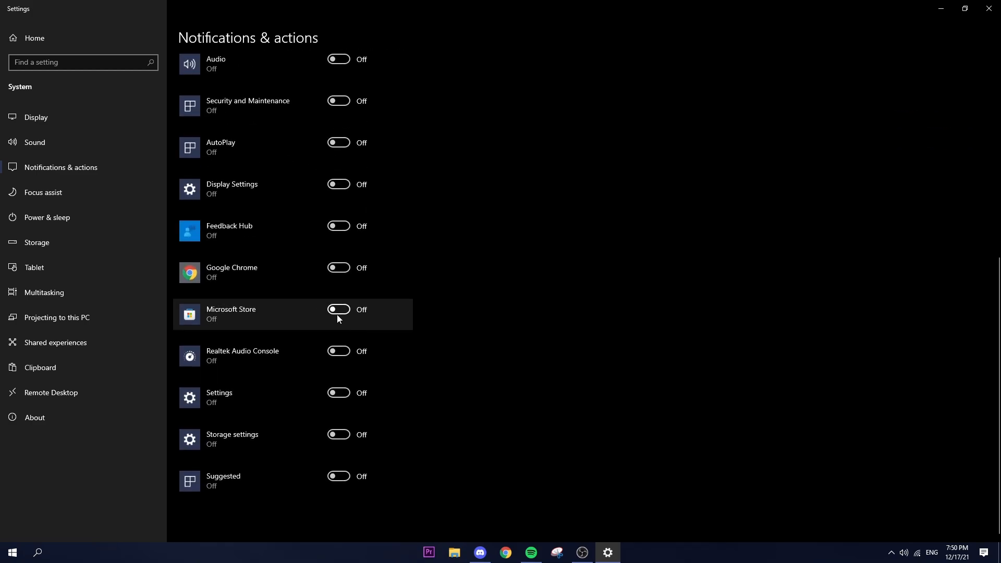
pyautogui.scroll(8, 320, 295)
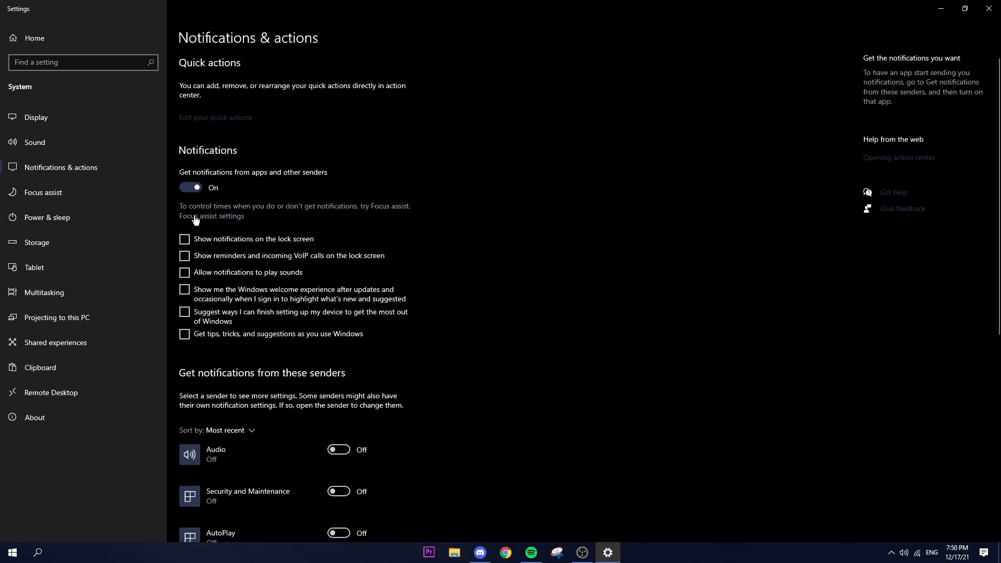
pyautogui.click(187, 188)
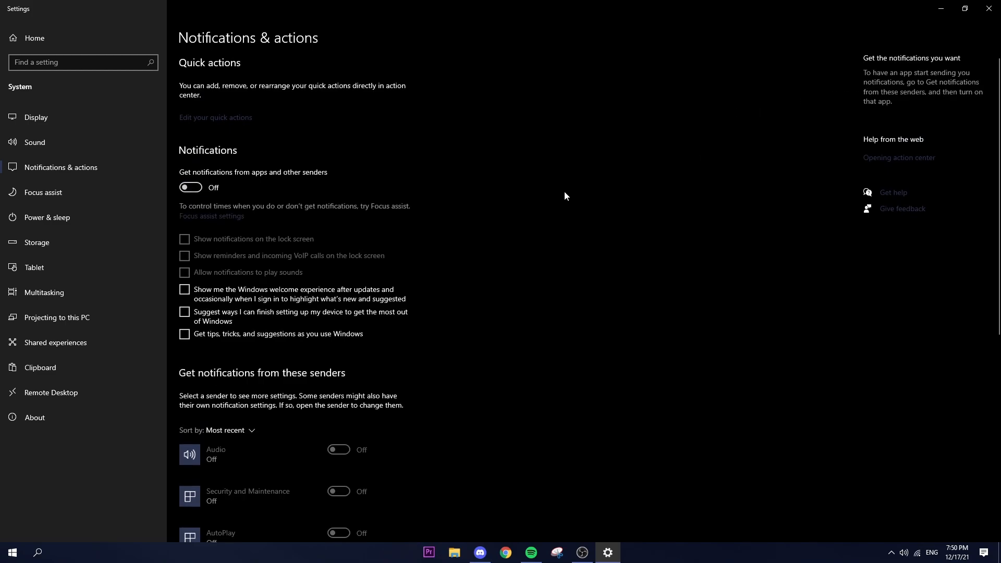
pyautogui.hotkey('alt', 'F4')
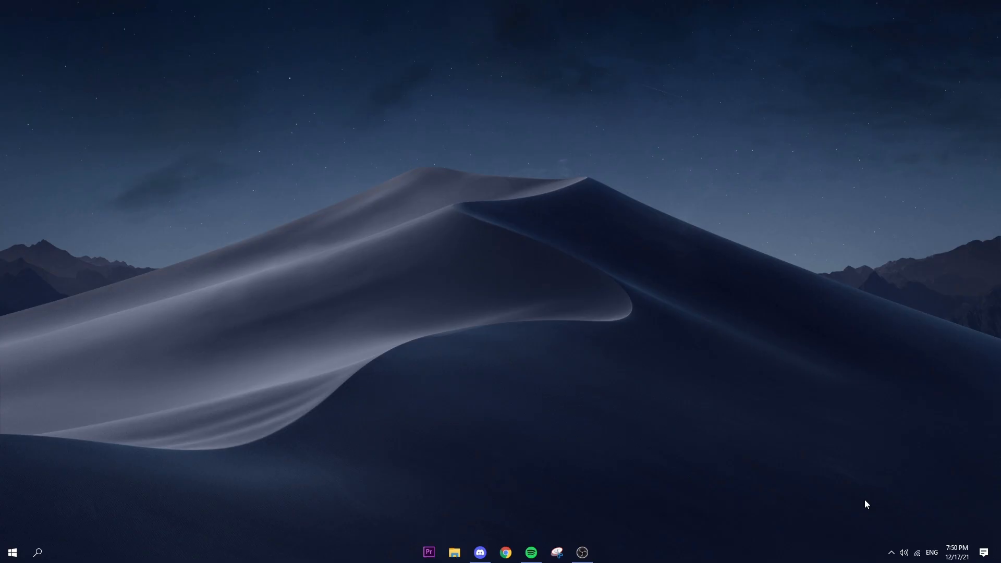
# Step: Open the Epic Games Launcher library and bring up the installation options for Fortnite
pyautogui.click(891, 553)
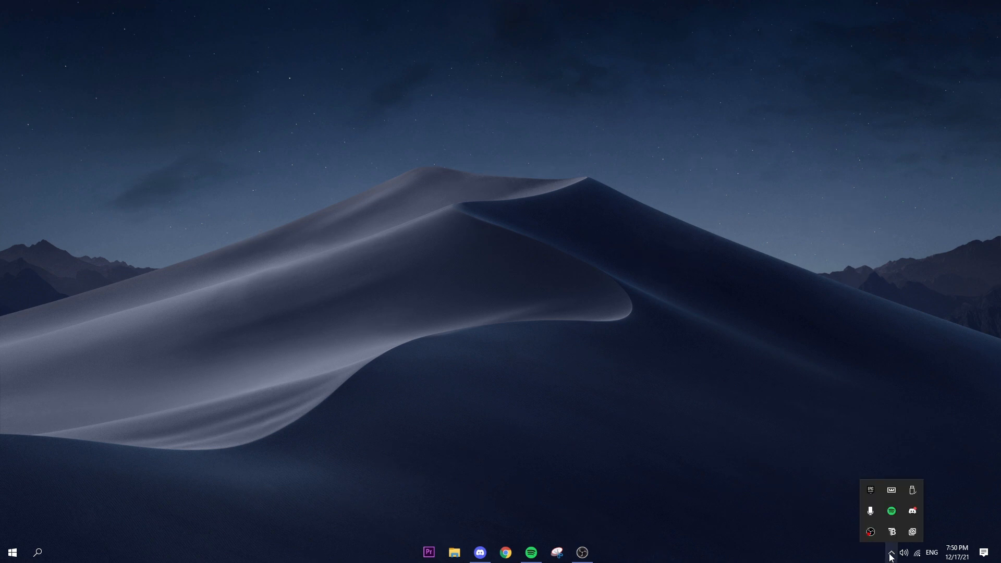
pyautogui.rightClick(871, 491)
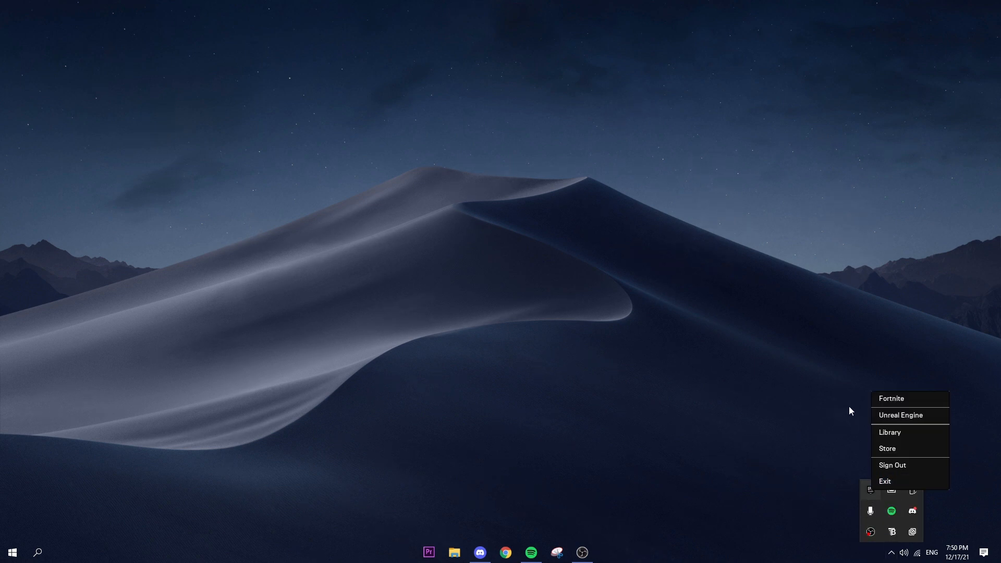
pyautogui.click(893, 434)
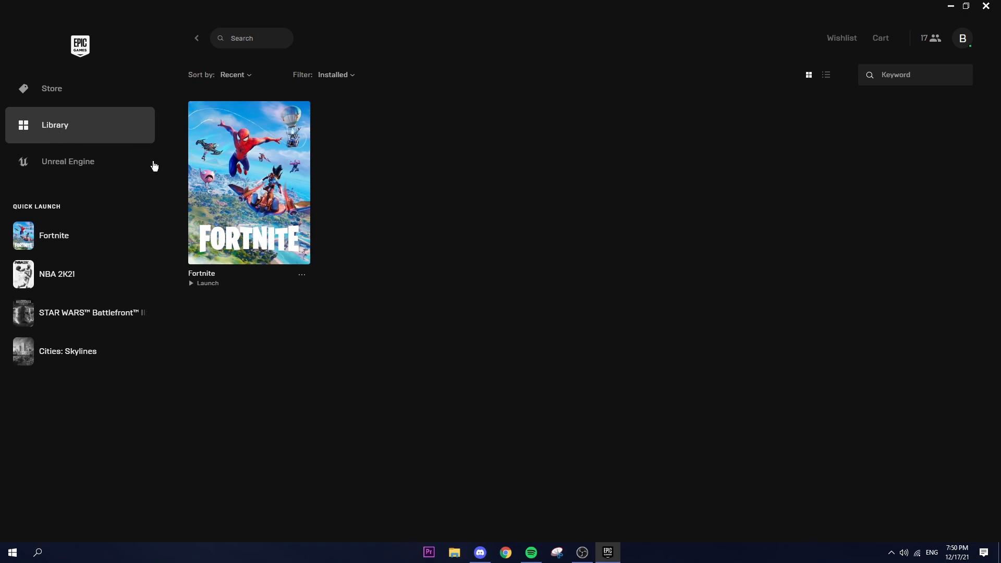
pyautogui.click(303, 276)
pyautogui.click(198, 345)
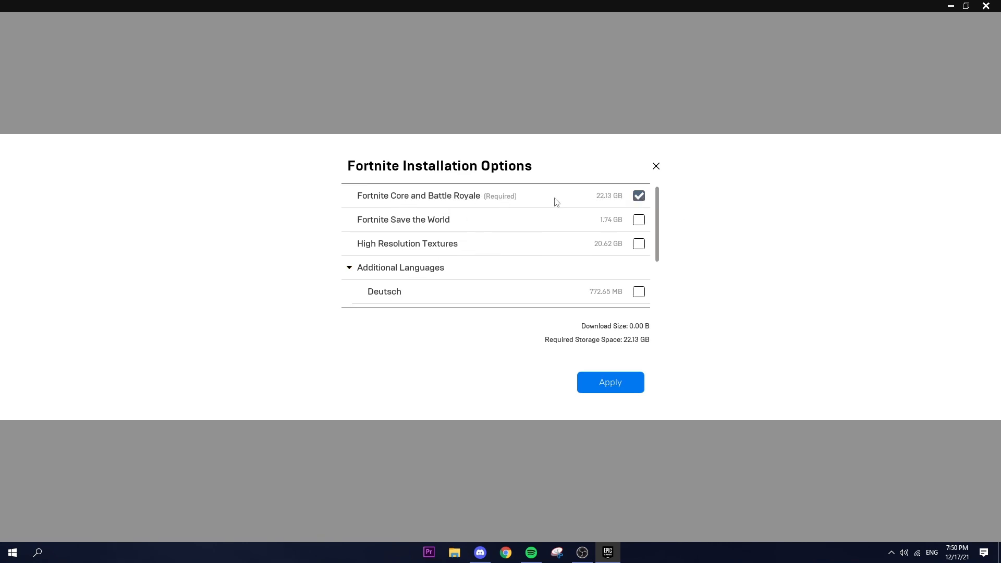
# Step: Review Fortnite's installation options, including Save the World, High Resolution Textures and the additional languages, and close them without applying changes
pyautogui.scroll(-1, 501, 290)
pyautogui.scroll(1, 492, 284)
pyautogui.scroll(-3, 490, 282)
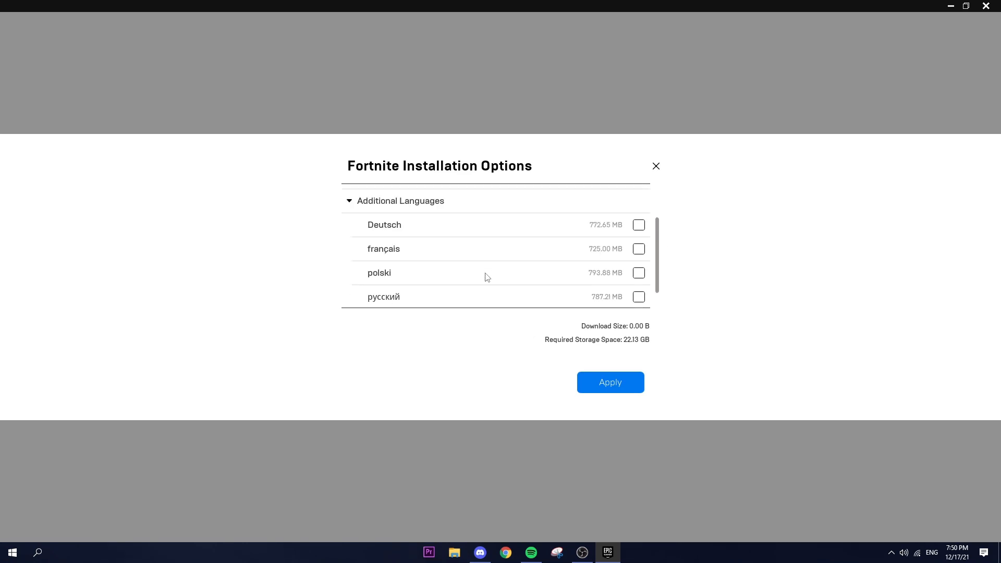
pyautogui.scroll(3, 485, 273)
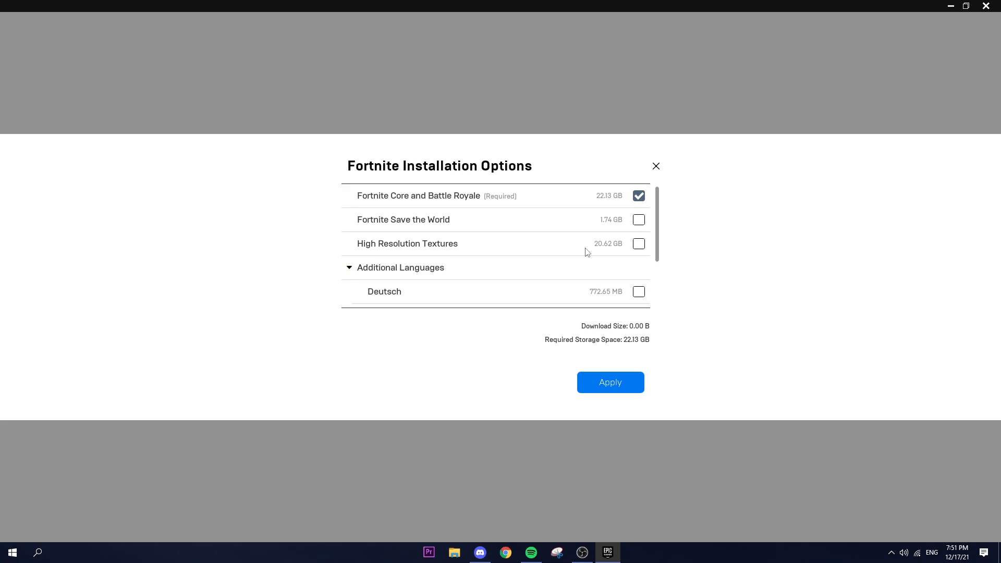
pyautogui.click(655, 167)
# Step: Check the management actions available for Fortnite in the library, including Auto Update, and close the launcher window
pyautogui.click(302, 276)
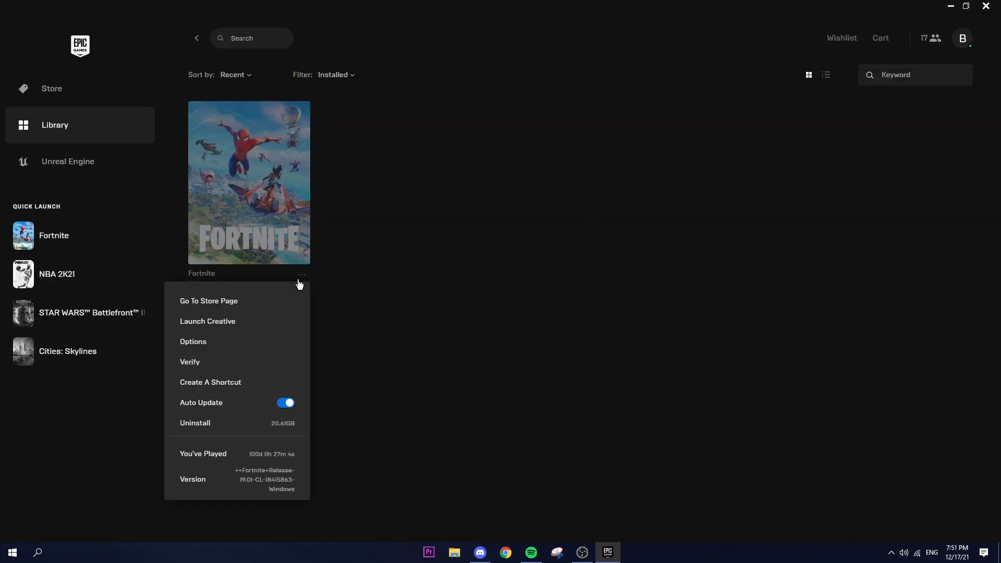
pyautogui.click(393, 305)
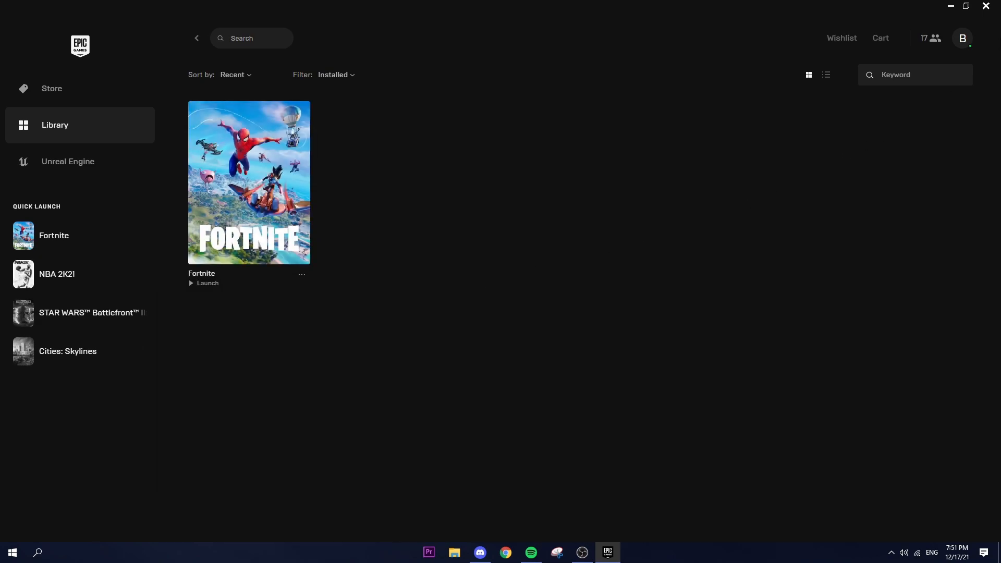
pyautogui.click(994, 14)
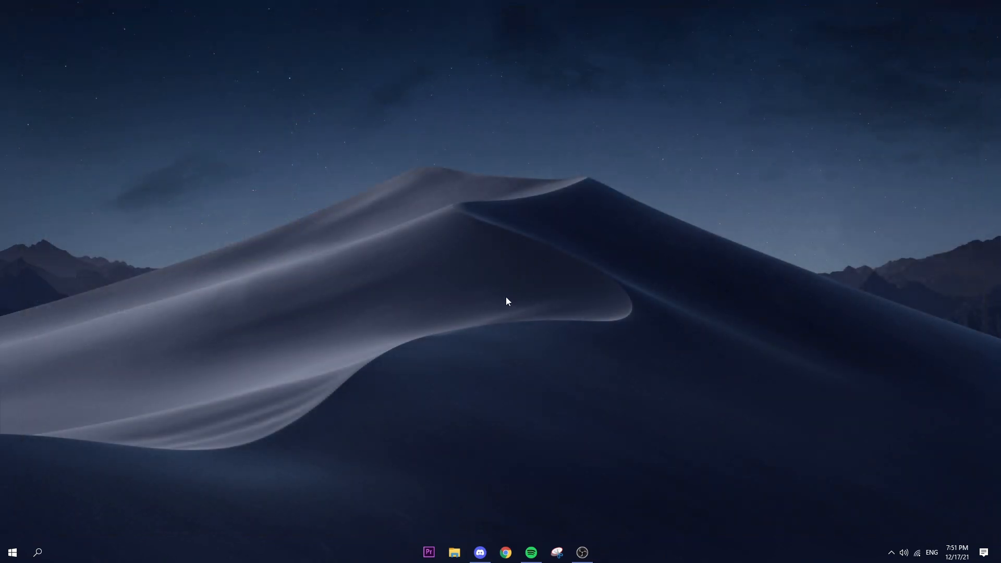
# Step: Switch to Chrome, search Google for timer resolution, and open the TimerResolution 1.2 page on soft112.com
pyautogui.click(506, 552)
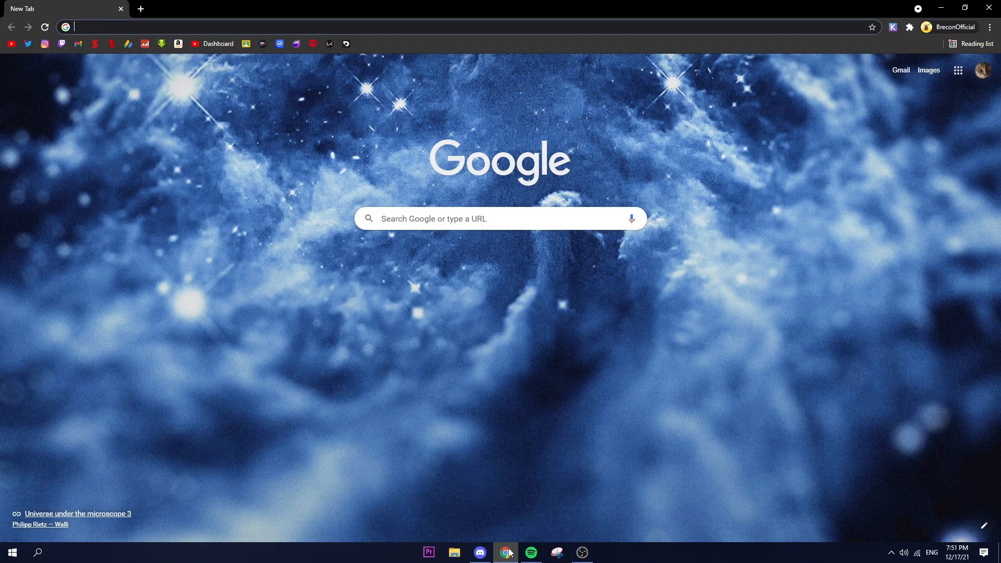
pyautogui.write('timer')
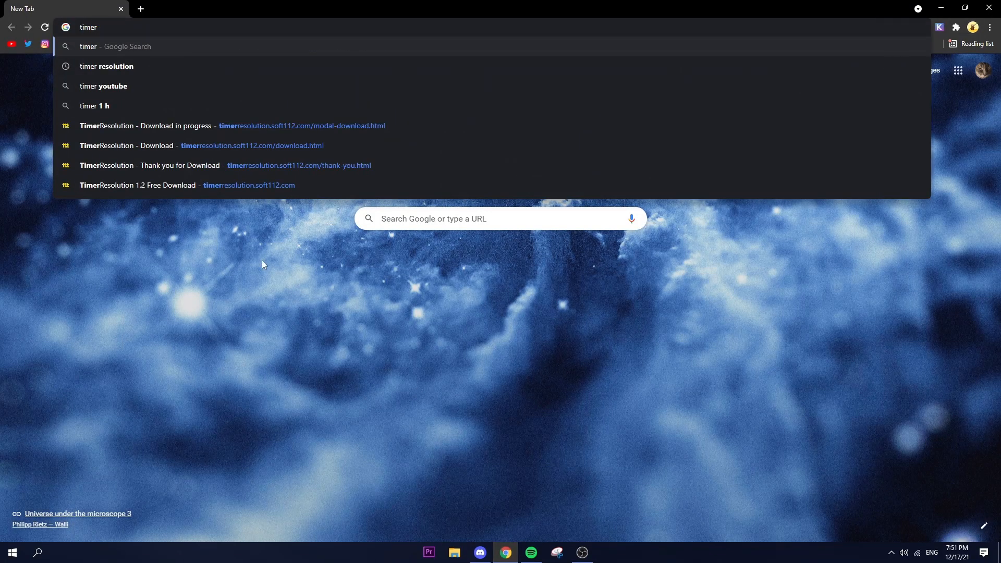
pyautogui.click(159, 65)
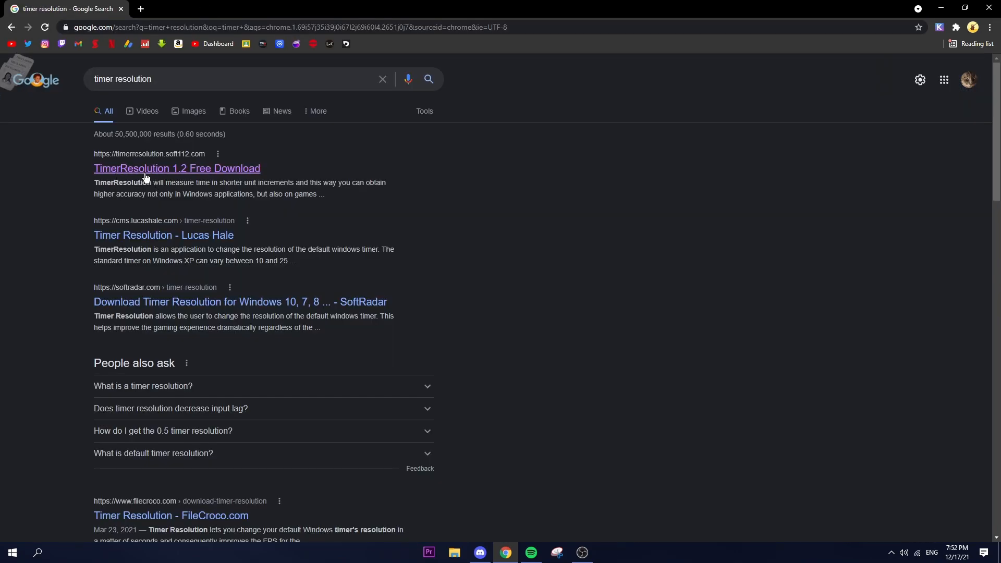
pyautogui.click(252, 167)
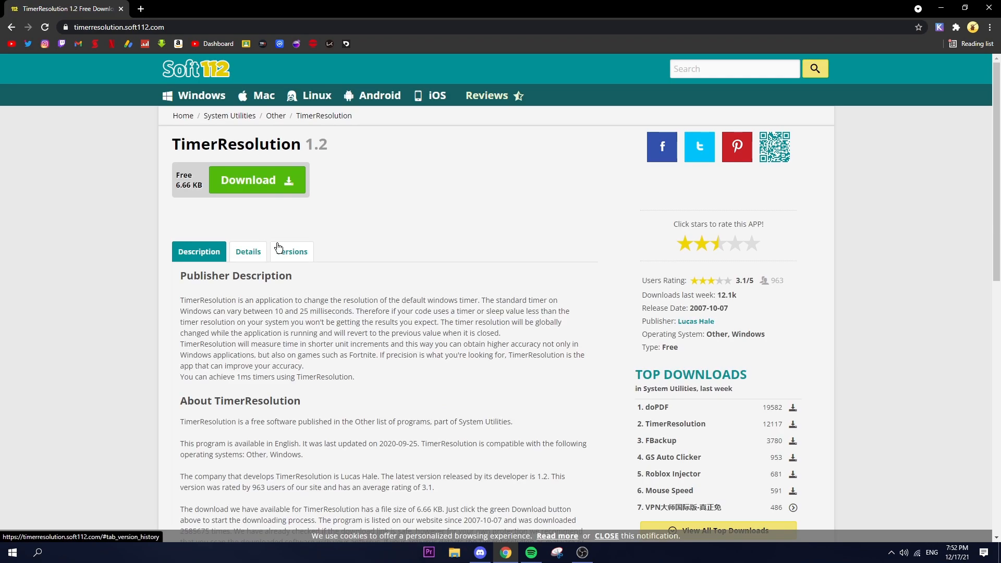
# Step: Look through the TimerResolution 1.2 page, proceed to its download link page, and close the browser
pyautogui.scroll(-8, 278, 247)
pyautogui.scroll(8, 262, 230)
pyautogui.scroll(-7, 224, 324)
pyautogui.click(221, 322)
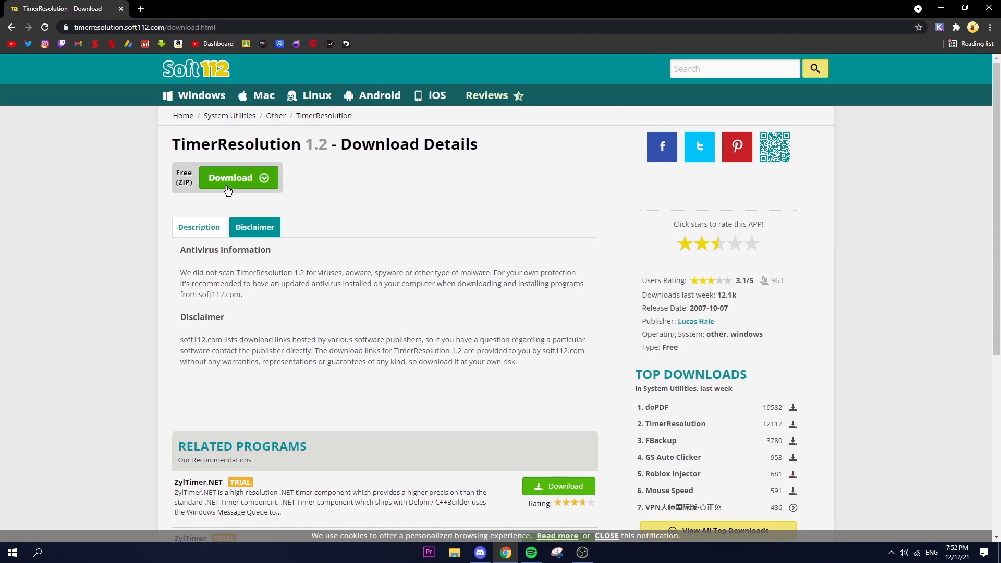
pyautogui.click(254, 183)
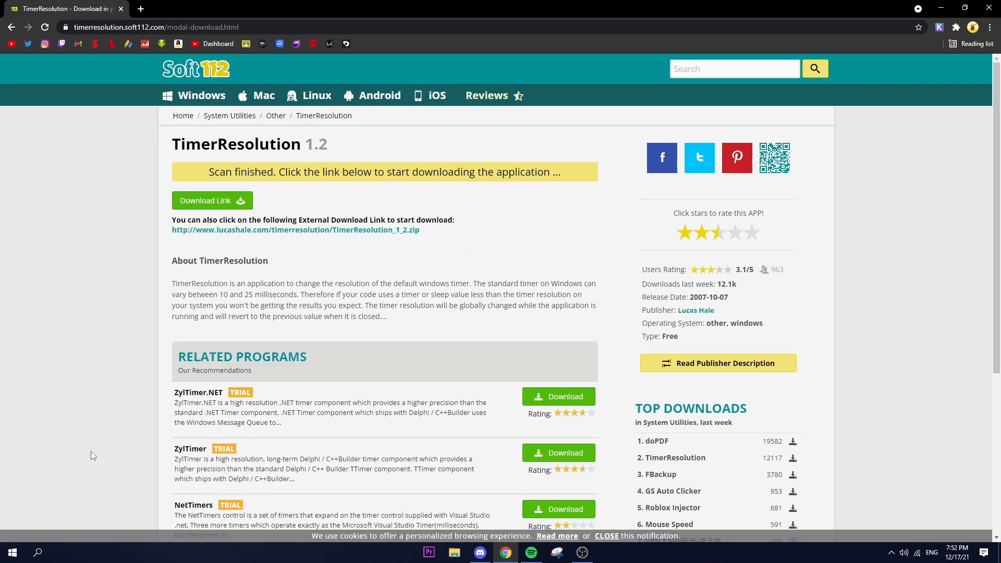
pyautogui.click(122, 11)
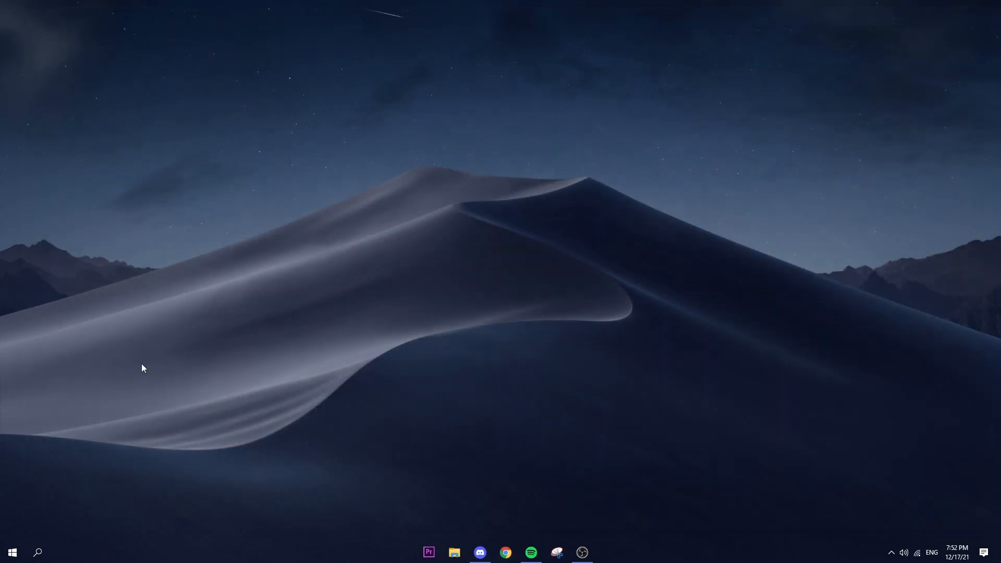
# Step: Launch TimerResolution.exe through Windows search and set the timer resolution to Maximum
pyautogui.click(48, 555)
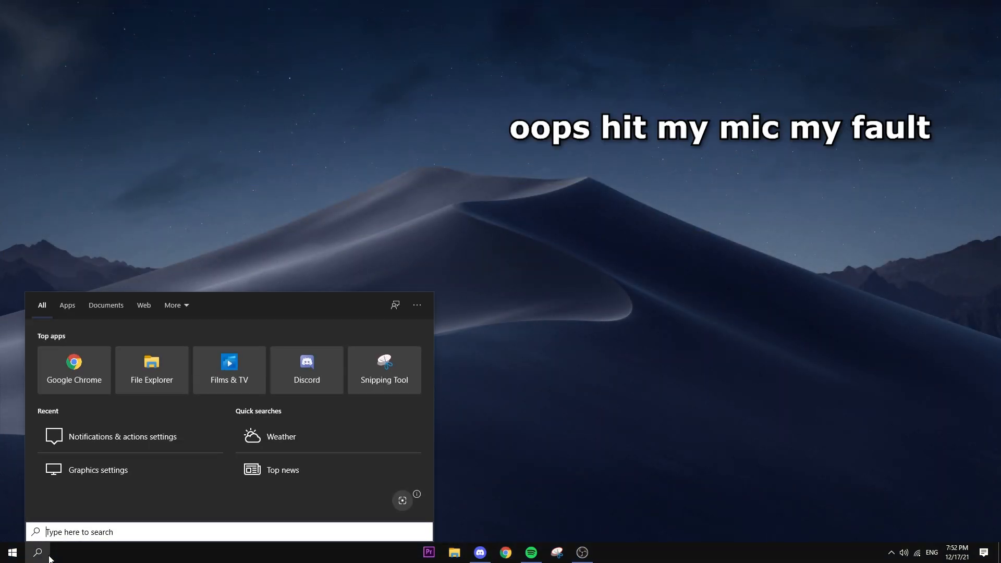
pyautogui.write('tim')
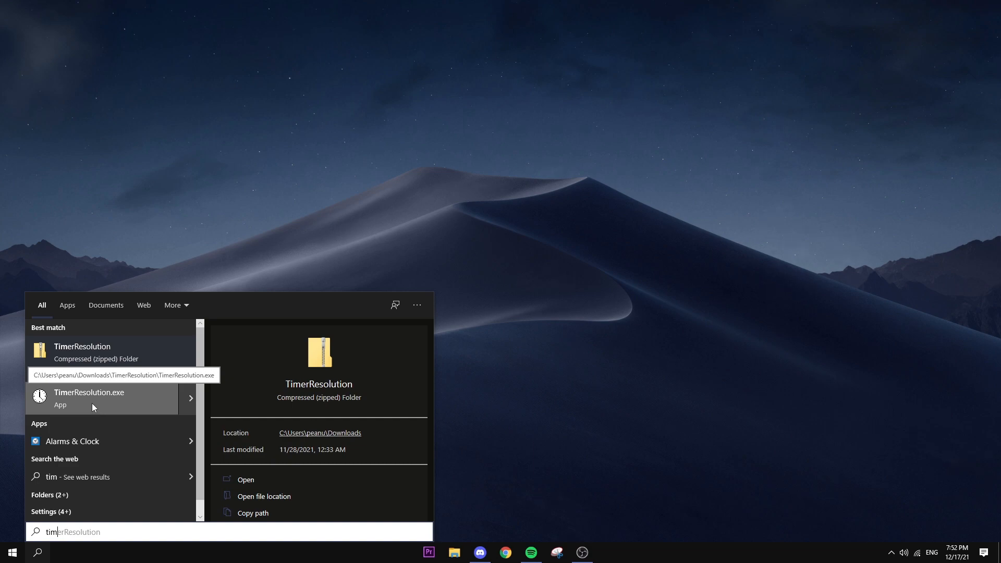
pyautogui.click(94, 408)
pyautogui.moveTo(483, 231); pyautogui.dragTo(670, 224)
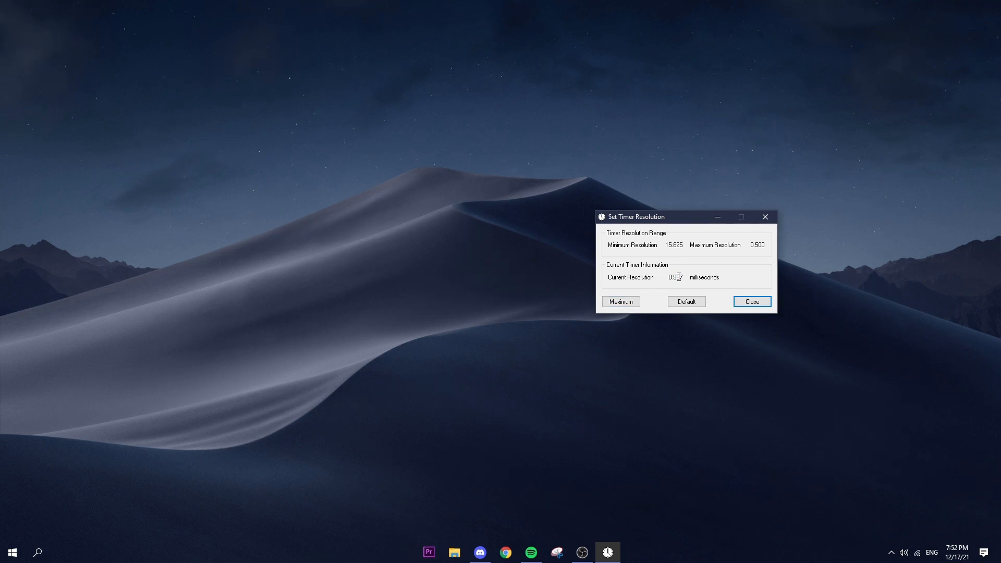
pyautogui.click(622, 301)
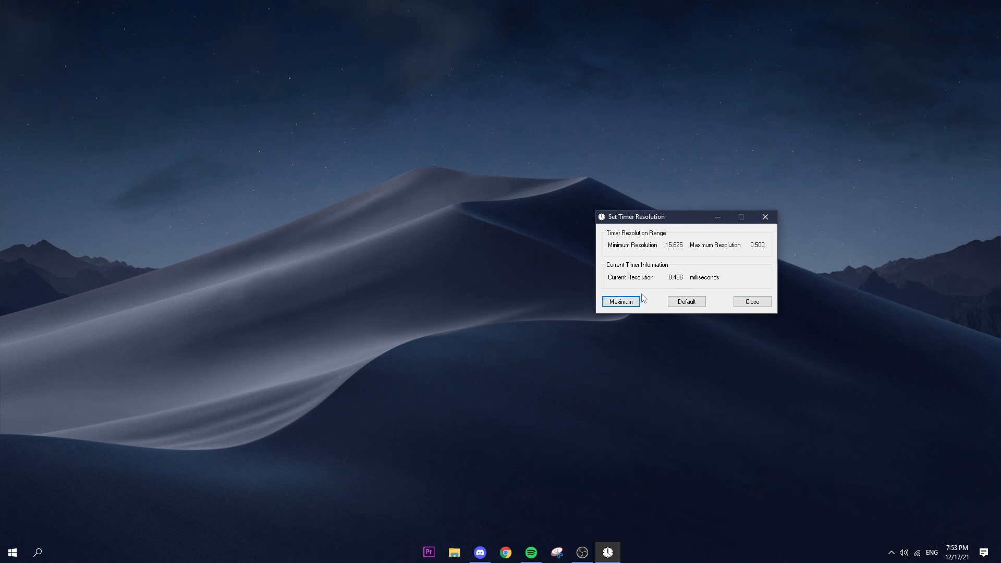
# Step: Minimize and restore the Set Timer Resolution window, reset the timer resolution to Default, and close the program
pyautogui.click(718, 217)
pyautogui.click(609, 551)
pyautogui.click(691, 303)
pyautogui.click(753, 301)
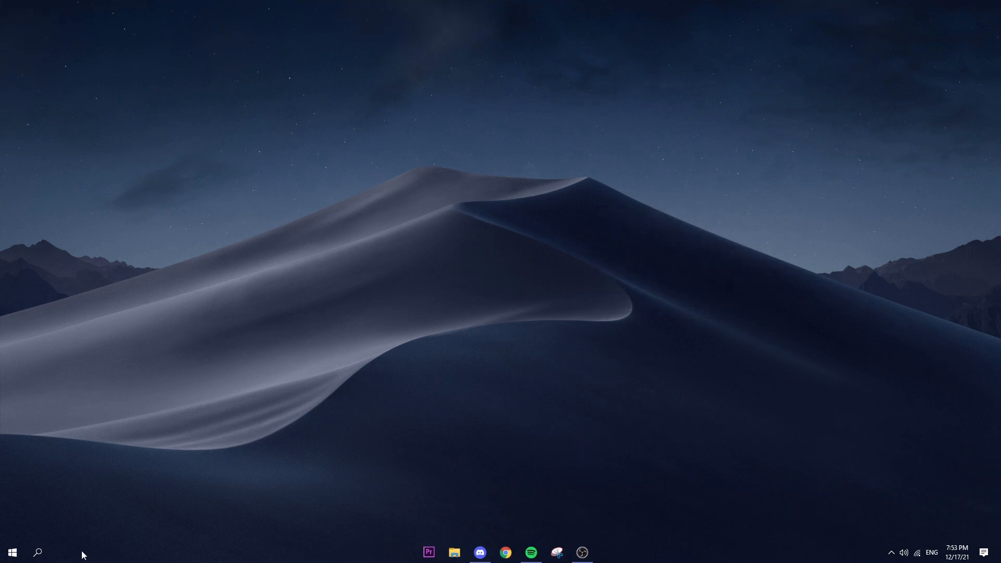
# Step: Find and open the Windows Game Mode settings to check the Game Mode switch
pyautogui.click(38, 552)
pyautogui.write('gamem')
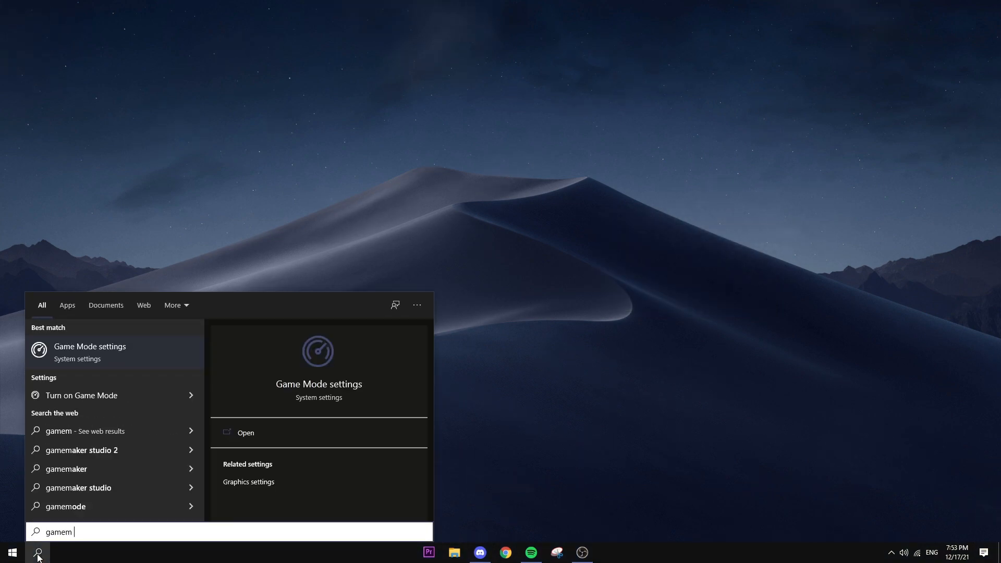
pyautogui.click(109, 357)
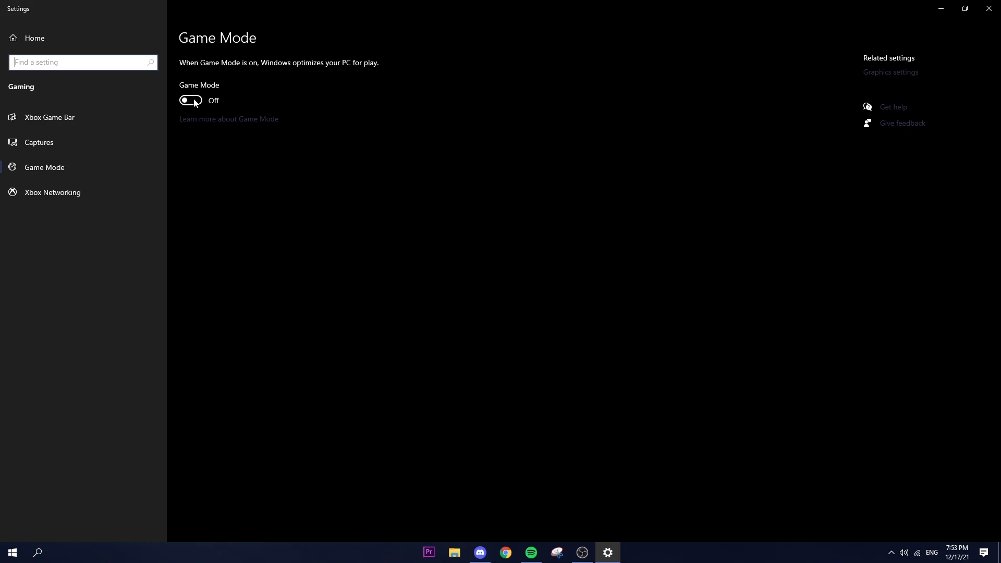
# Step: Review the Xbox Game Bar settings and its keyboard shortcuts, and close Settings
pyautogui.click(57, 120)
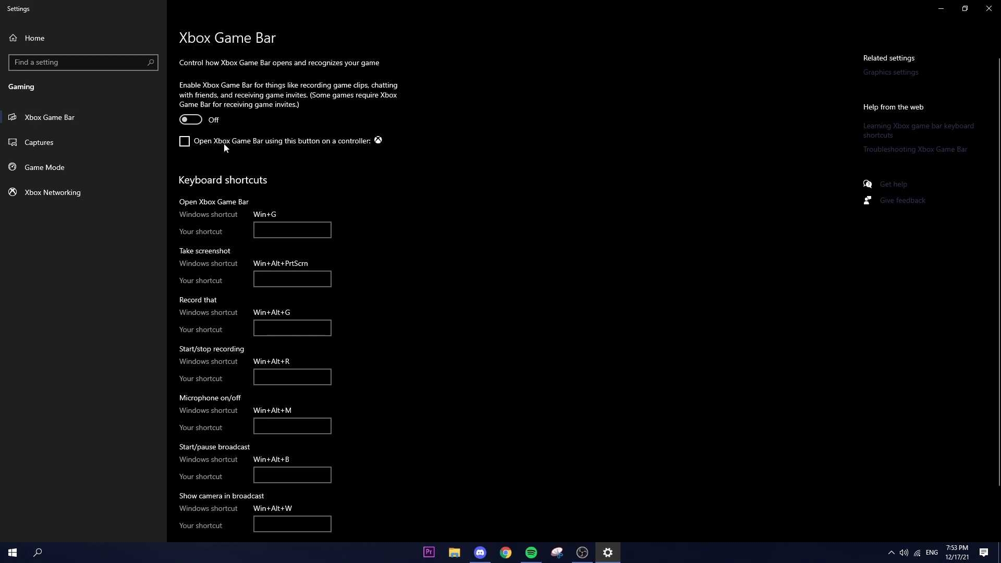
pyautogui.scroll(-2, 445, 240)
pyautogui.scroll(2, 447, 237)
pyautogui.click(983, 8)
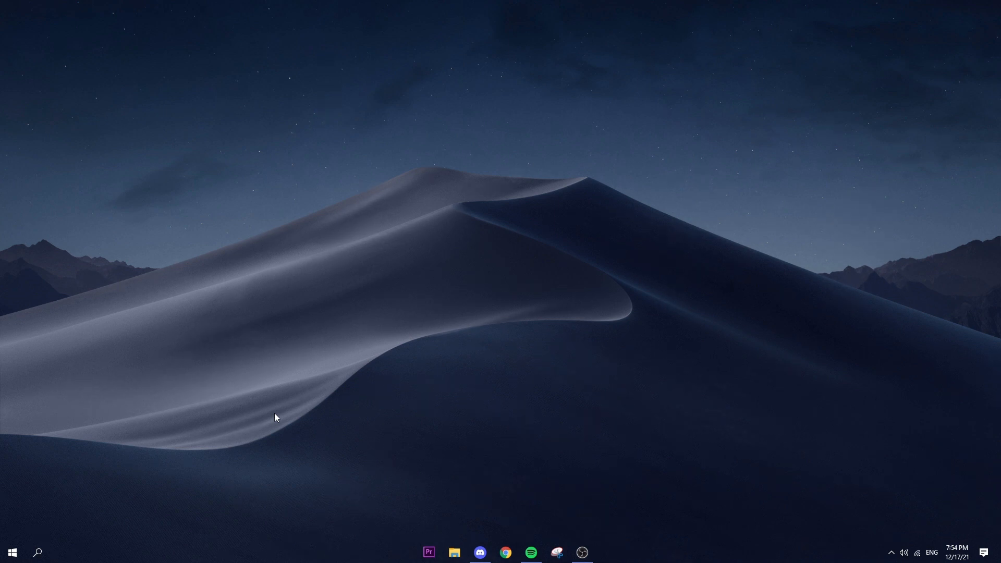
# Step: Find and open the %temp% folder through Windows search, delete all of its contents, and close the folder window
pyautogui.click(39, 553)
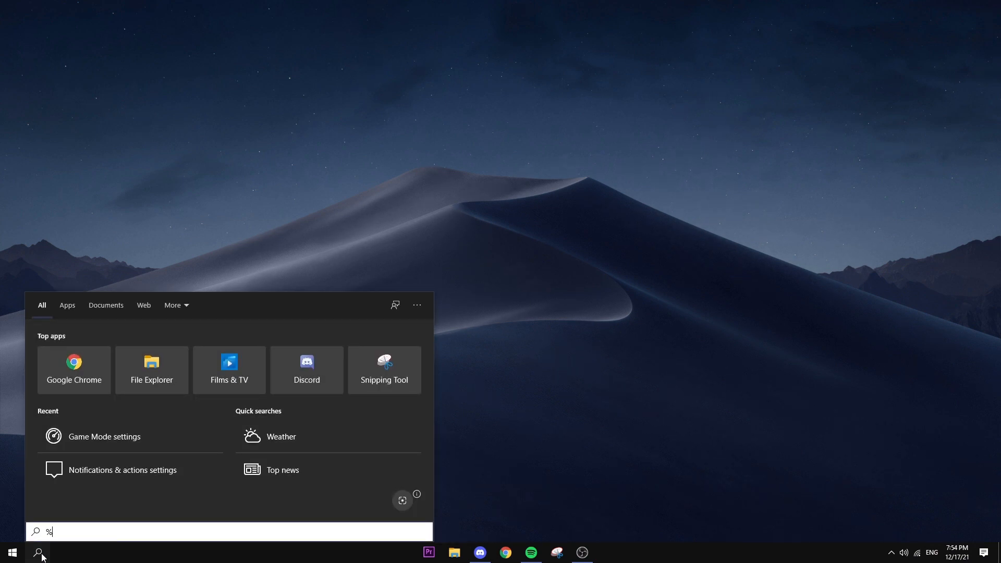
pyautogui.write('%temp%')
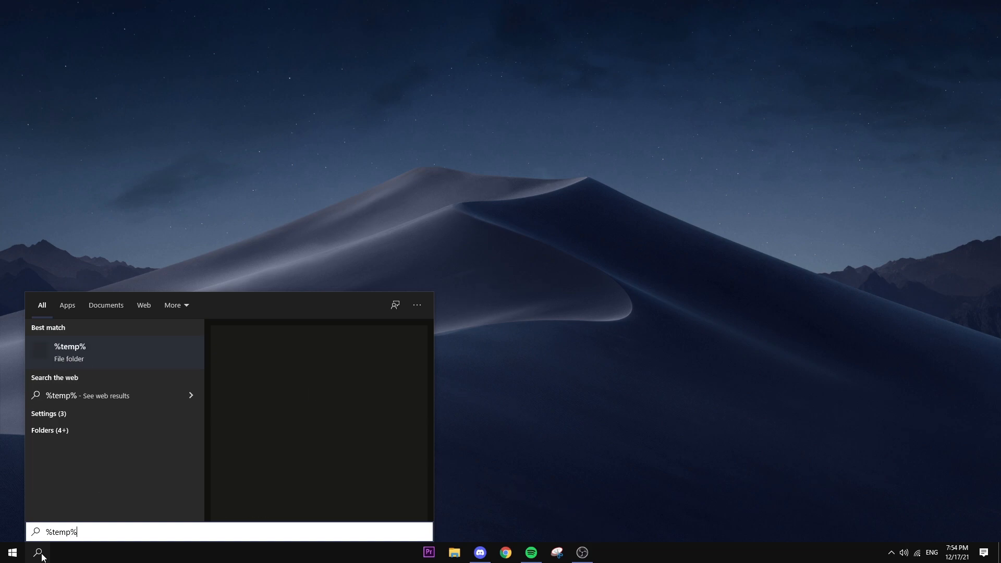
pyautogui.click(106, 351)
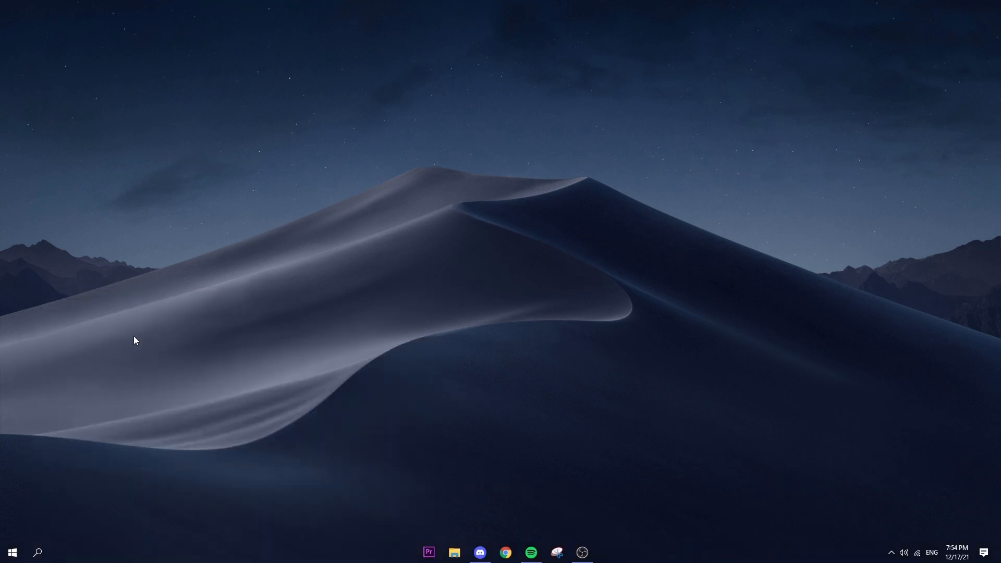
pyautogui.hotkey('ctrl', 'a')
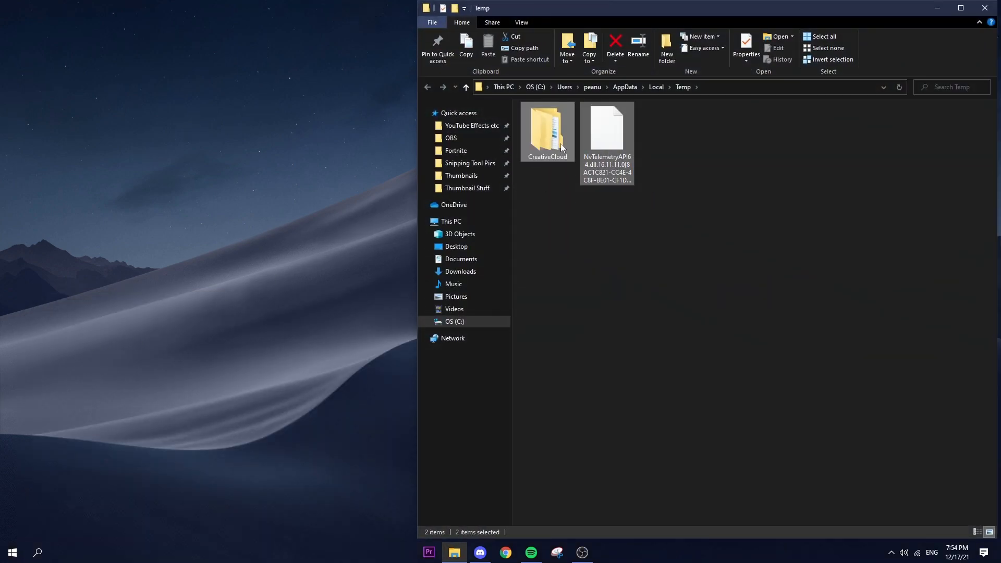
pyautogui.rightClick(561, 147)
pyautogui.click(523, 208)
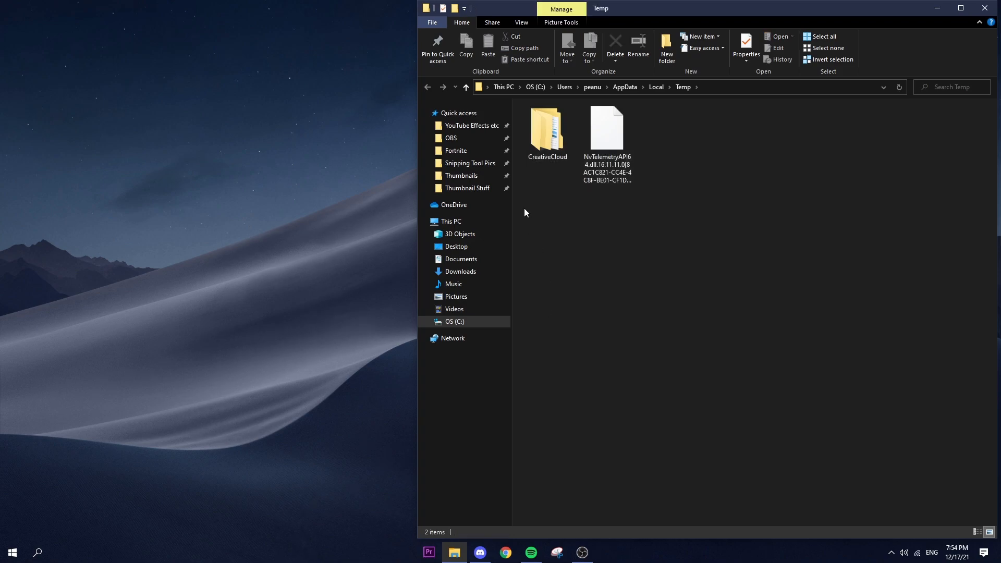
pyautogui.hotkey('ctrl', 'a')
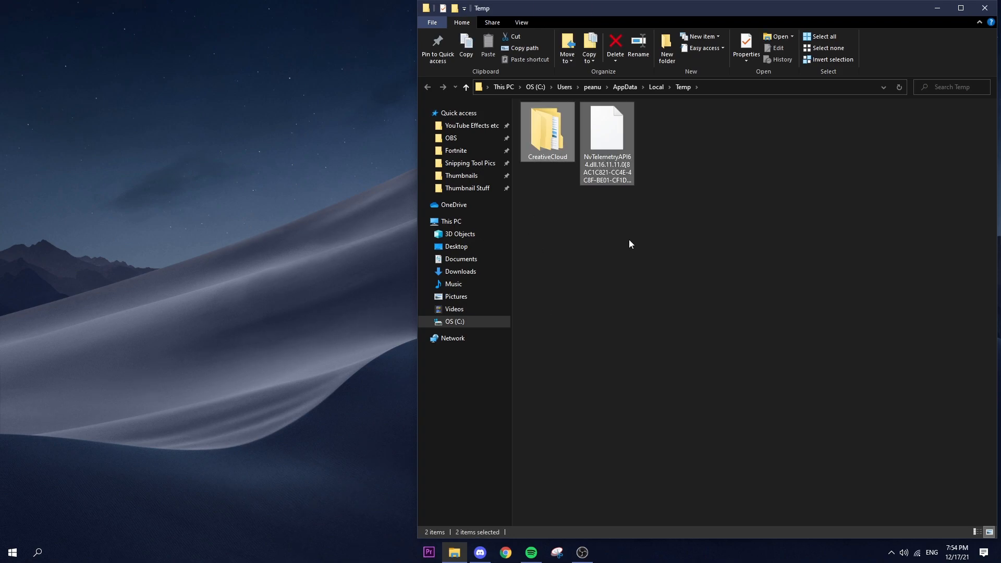
pyautogui.press('Delete')
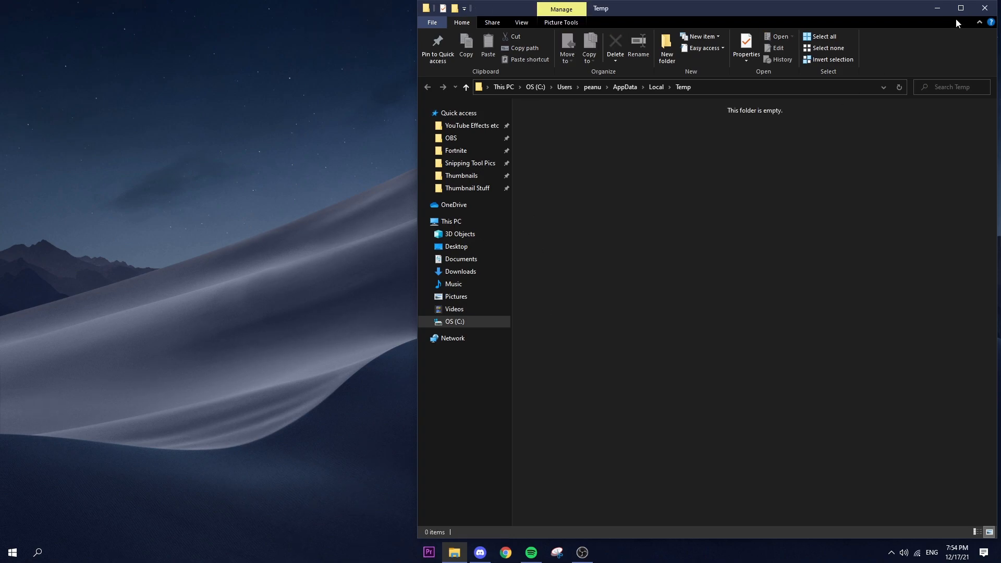
pyautogui.click(985, 8)
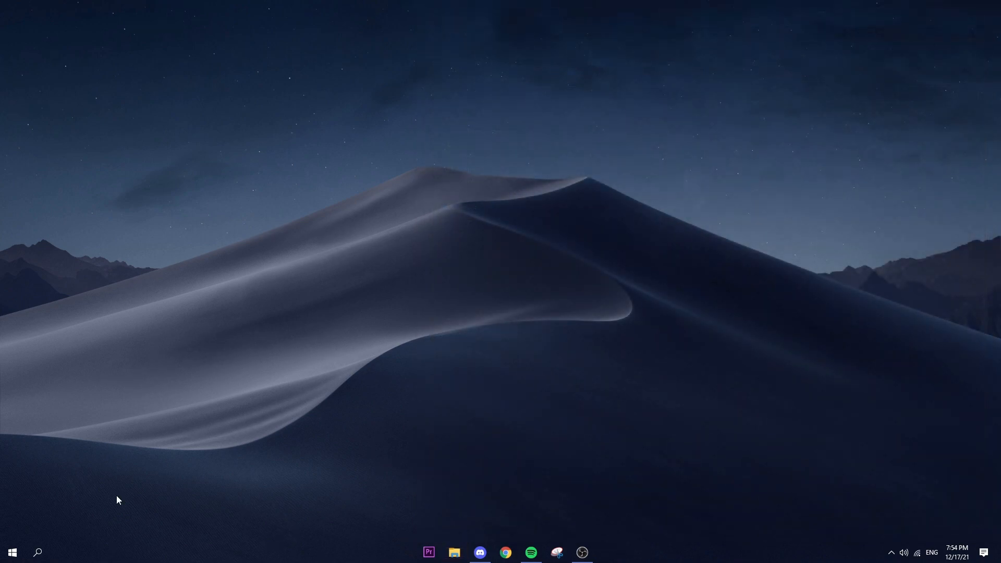
# Step: Open the Windows Temp folder with the Run command temp and delete its contents, leaving out the folder that requires SYSTEM permission
pyautogui.press('super+r')
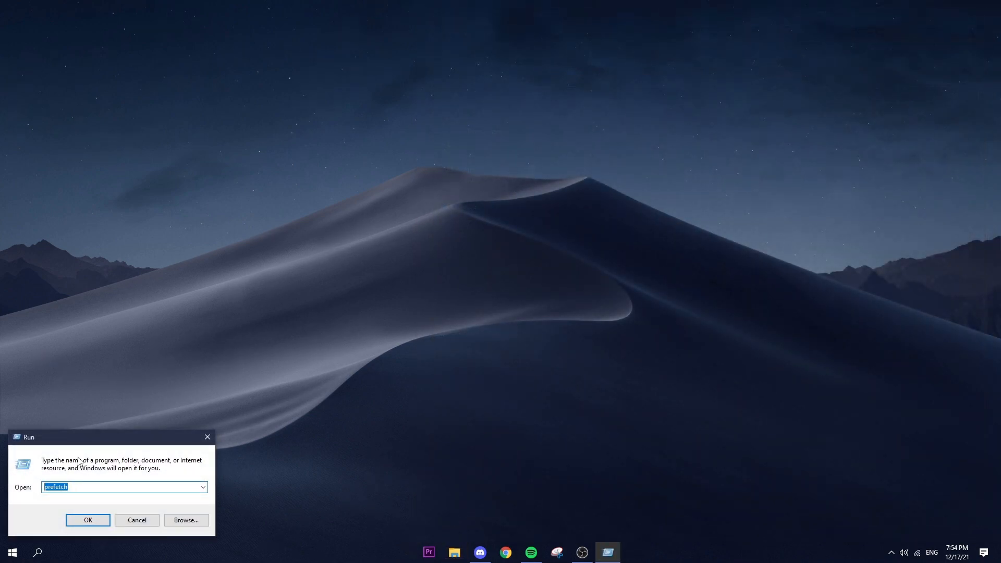
pyautogui.write('TEMP')
pyautogui.click(97, 521)
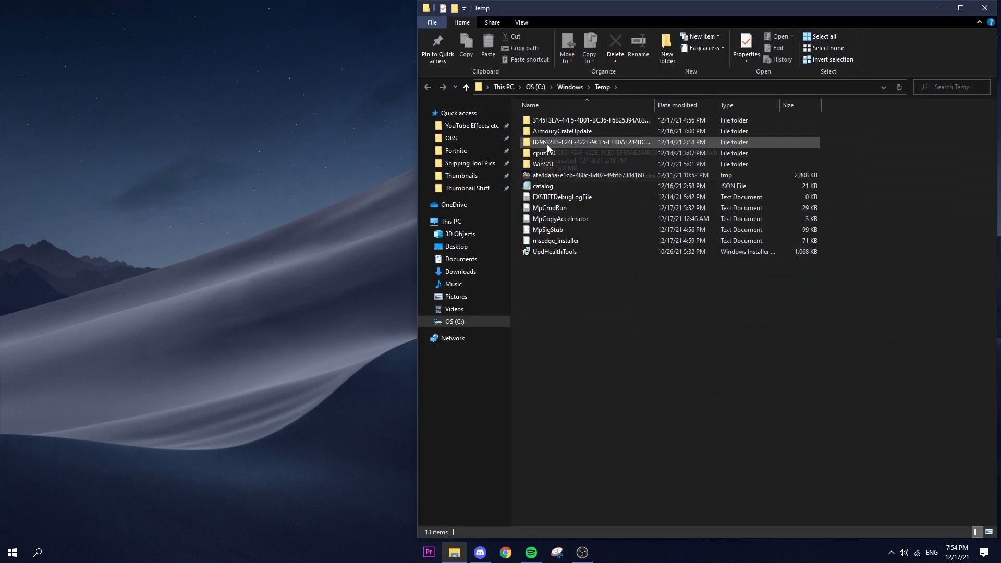
pyautogui.hotkey('ctrl', 'a')
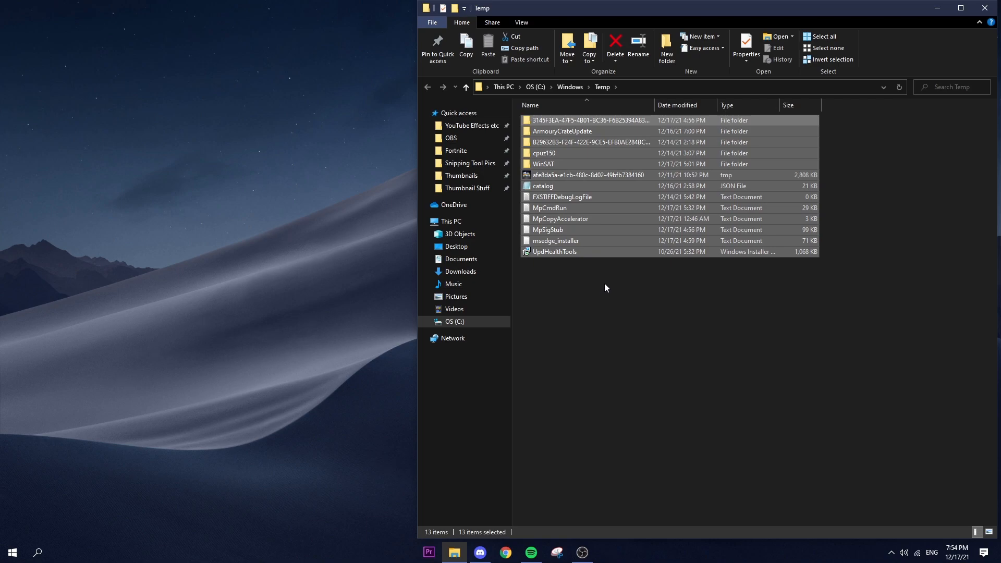
pyautogui.press('Delete')
pyautogui.click(427, 210)
pyautogui.click(473, 225)
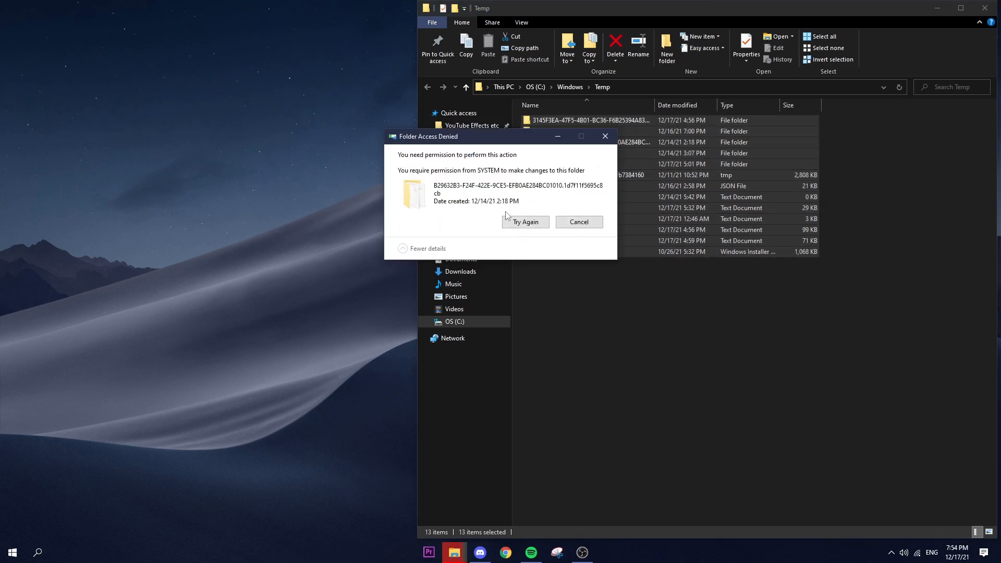
pyautogui.click(569, 224)
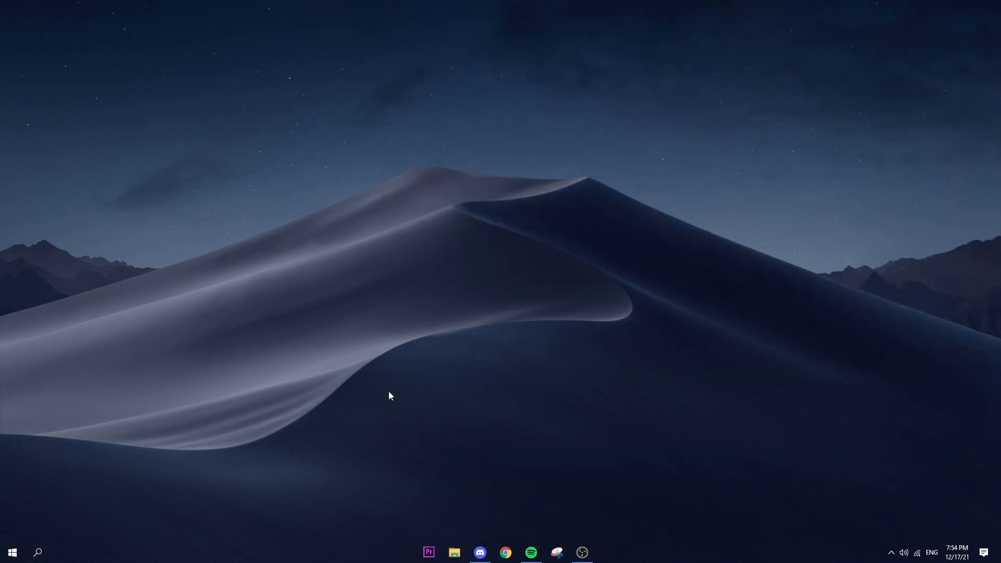
# Step: Open the Prefetch folder with the Run command prefetch, delete the ReadyBoot folder, and close the window
pyautogui.press('super+r')
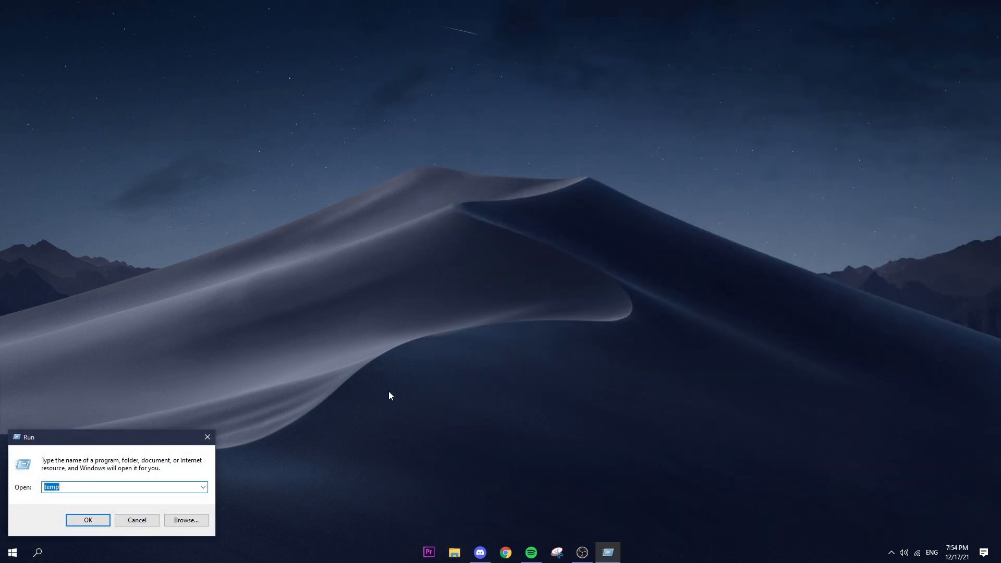
pyautogui.write('prefetch')
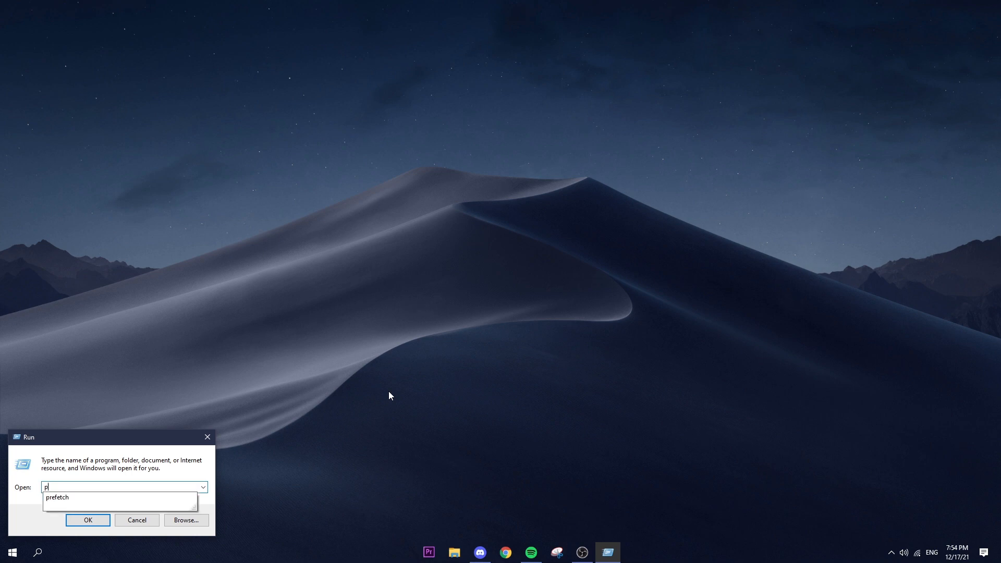
pyautogui.press('Return')
pyautogui.click(571, 122)
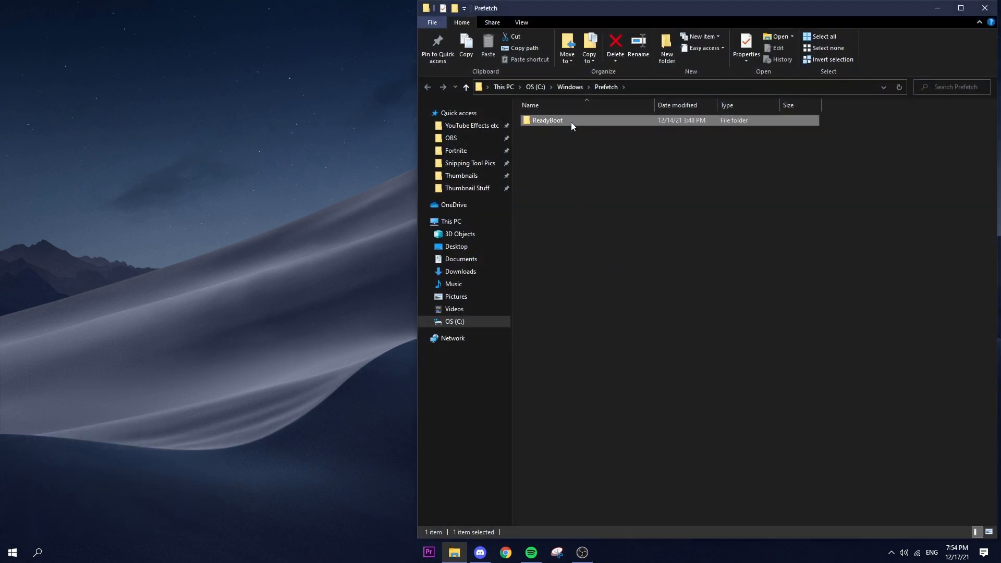
pyautogui.rightClick(561, 121)
pyautogui.click(584, 339)
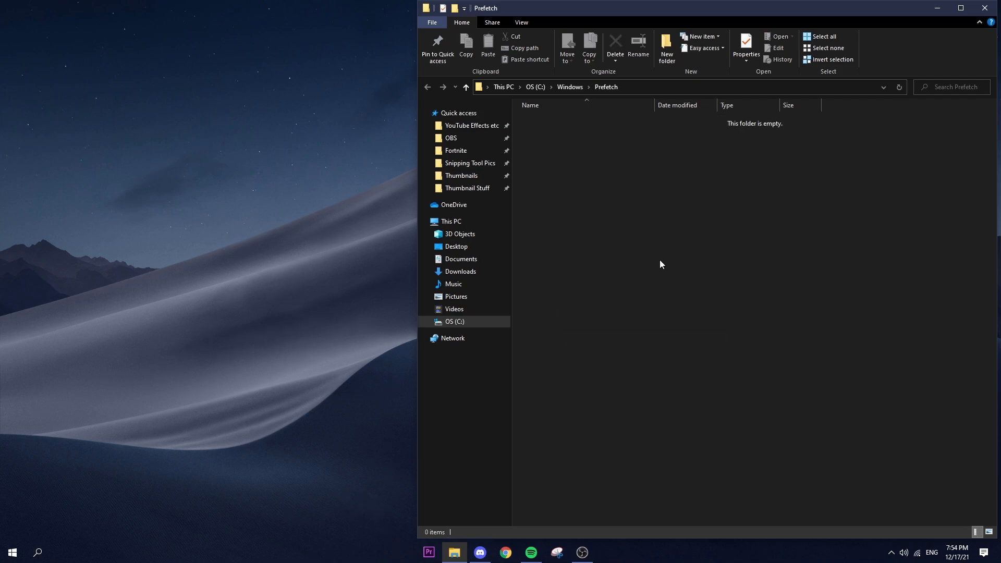
pyautogui.click(985, 8)
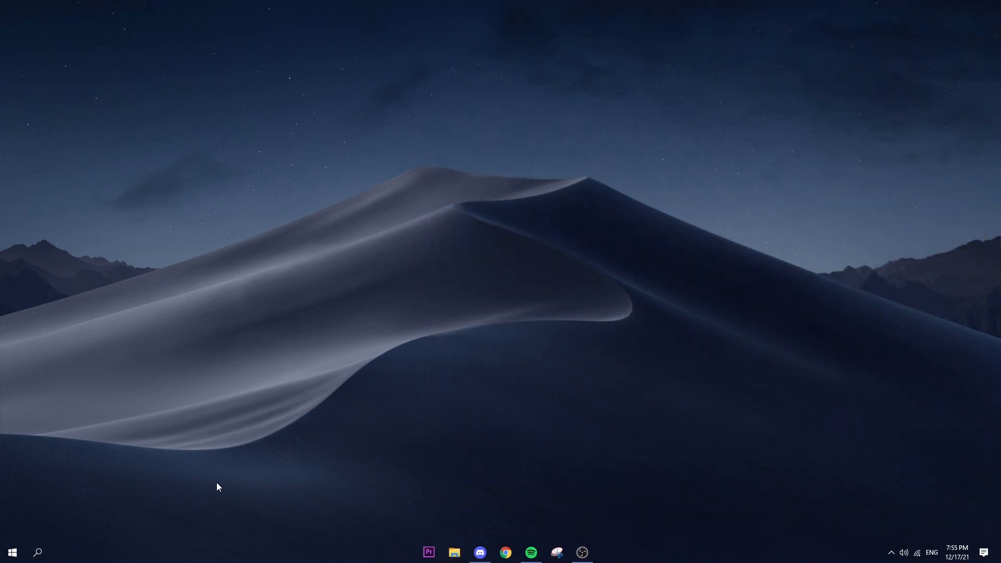
# Step: Find and open the Recycle Bin through Windows search, permanently delete all of its items, and close it
pyautogui.click(37, 552)
pyautogui.write('rec')
pyautogui.click(80, 345)
pyautogui.hotkey('ctrl', 'a')
pyautogui.press('Delete')
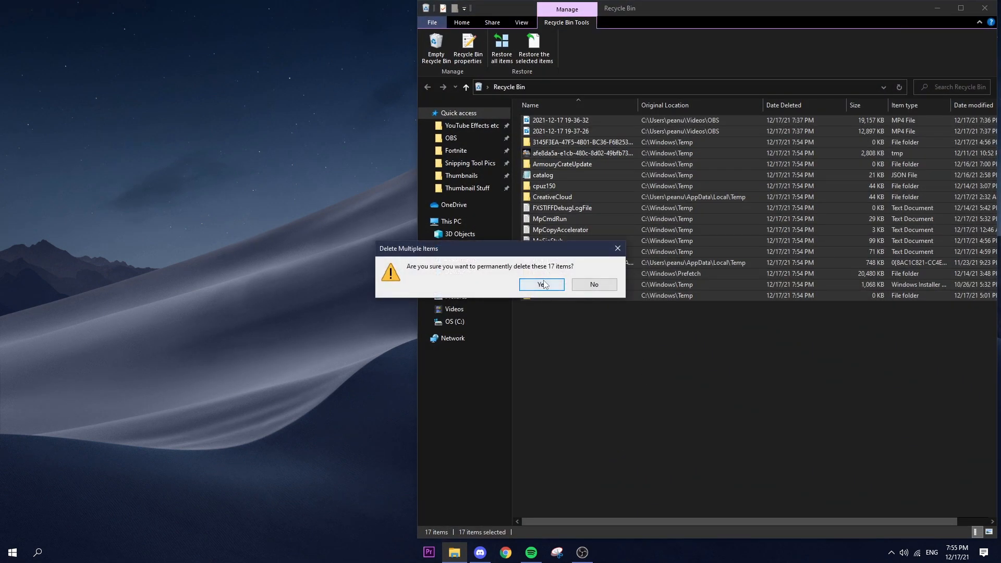
pyautogui.click(542, 284)
pyautogui.click(465, 226)
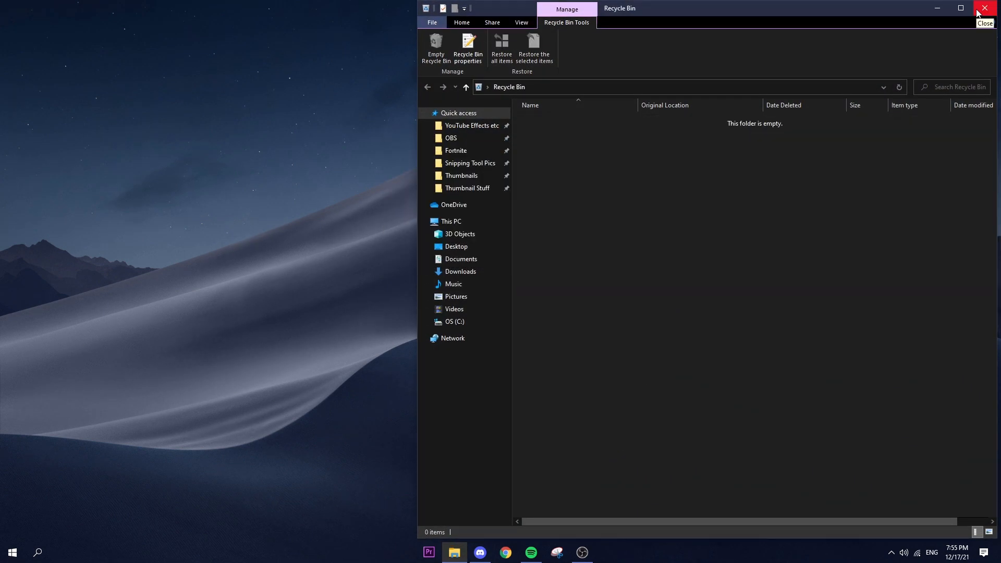
pyautogui.click(978, 9)
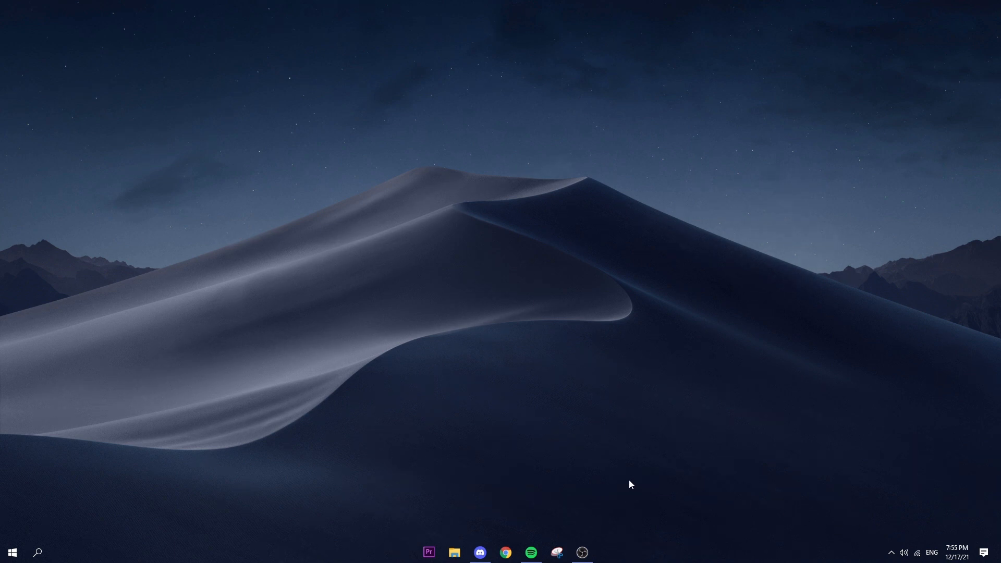
pyautogui.click(891, 553)
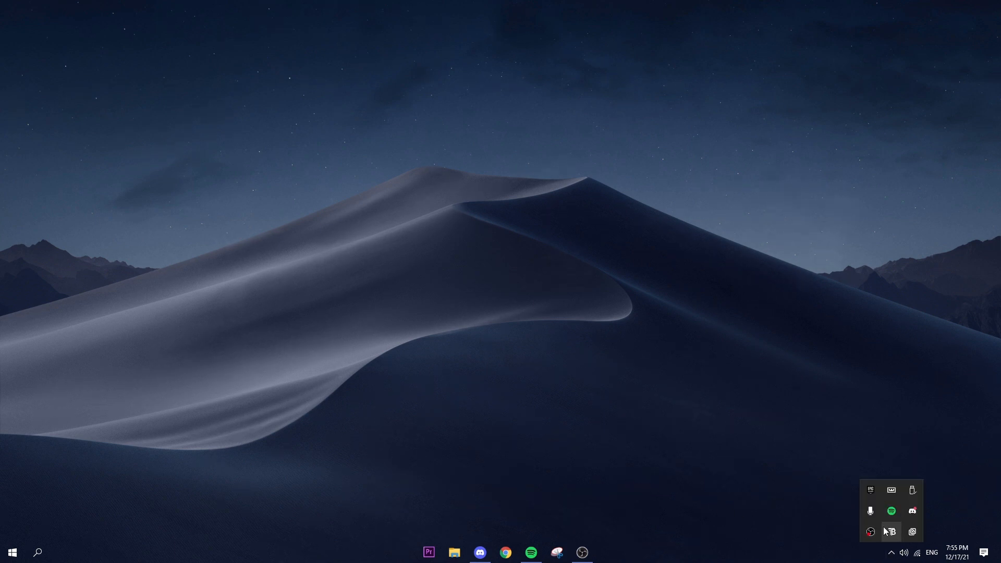
pyautogui.click(729, 452)
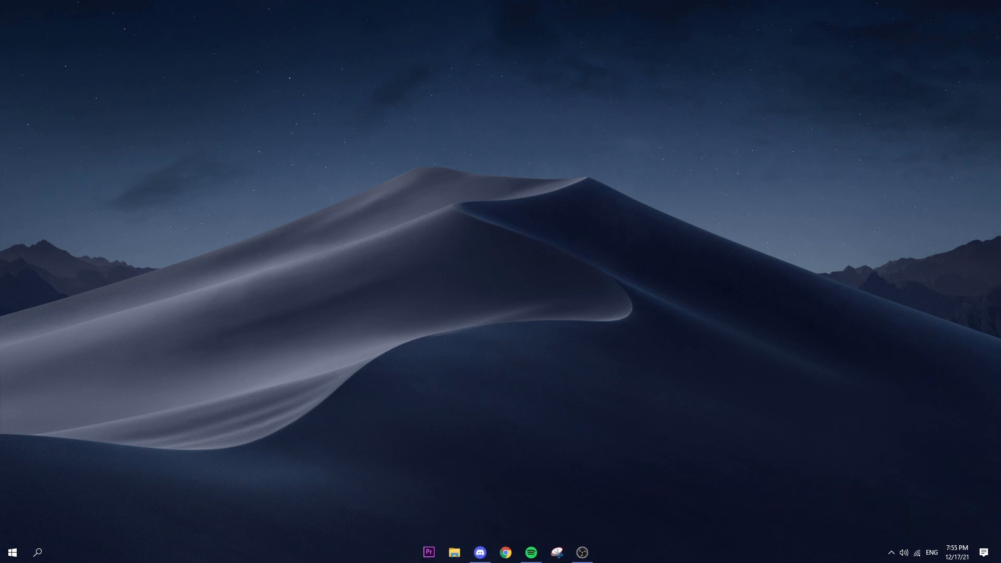
# Step: Launch GeForce Experience through Windows search, check for graphics driver updates, and close the program
pyautogui.click(37, 552)
pyautogui.write('gef')
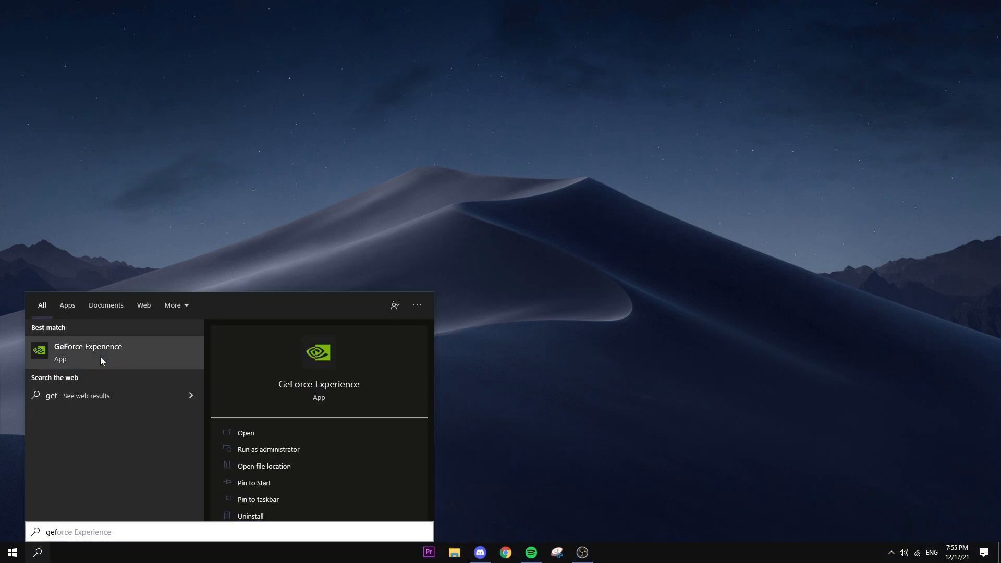
pyautogui.click(101, 358)
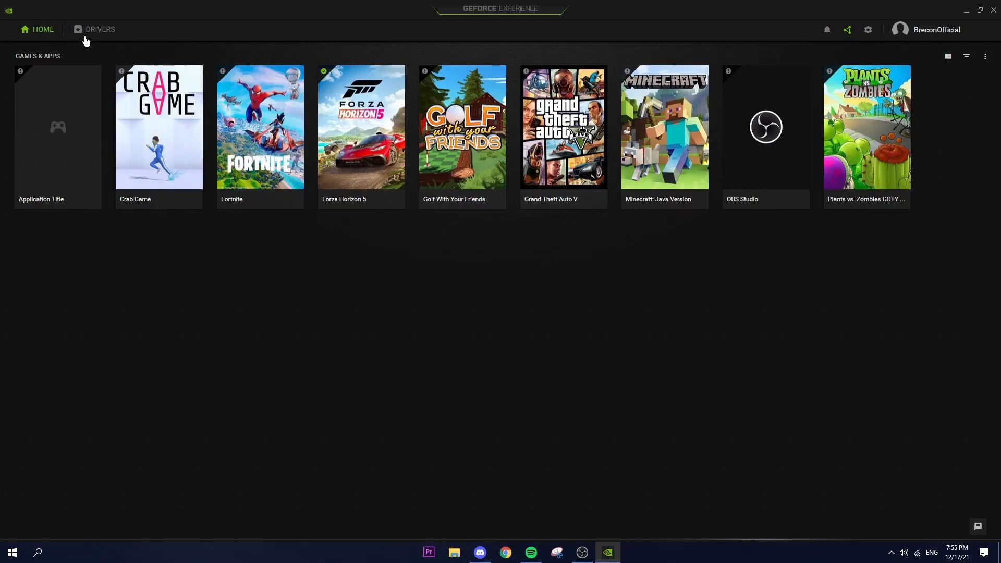
pyautogui.click(92, 29)
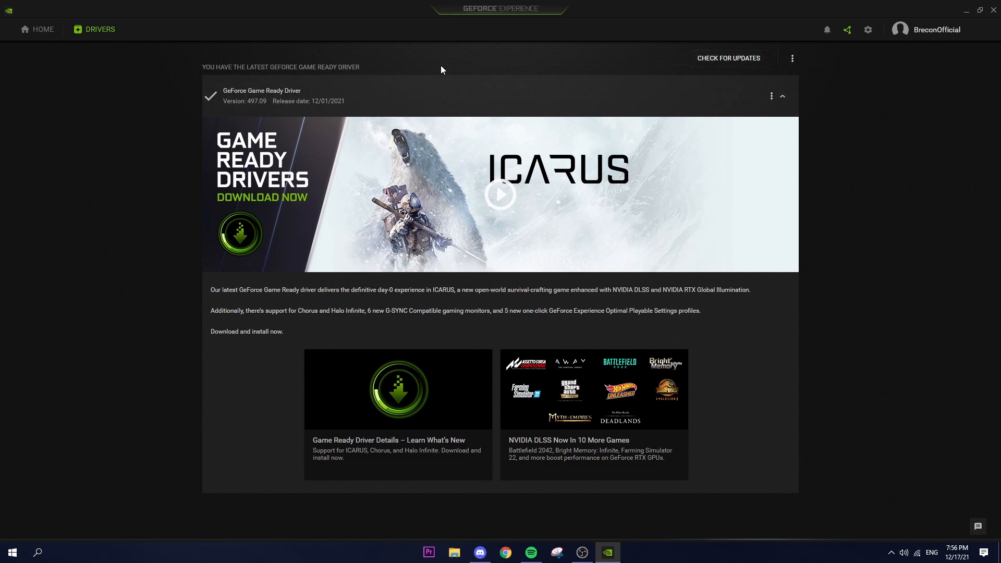
pyautogui.click(719, 59)
pyautogui.click(994, 11)
# Step: Find and open the Windows Update settings to review the update status, and close Settings
pyautogui.click(37, 552)
pyautogui.write('up')
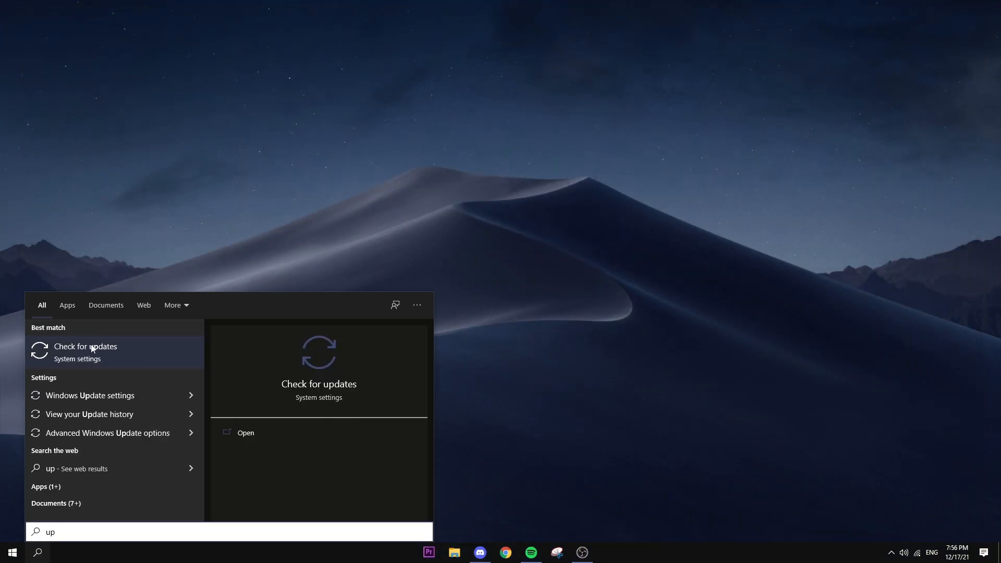
pyautogui.click(95, 349)
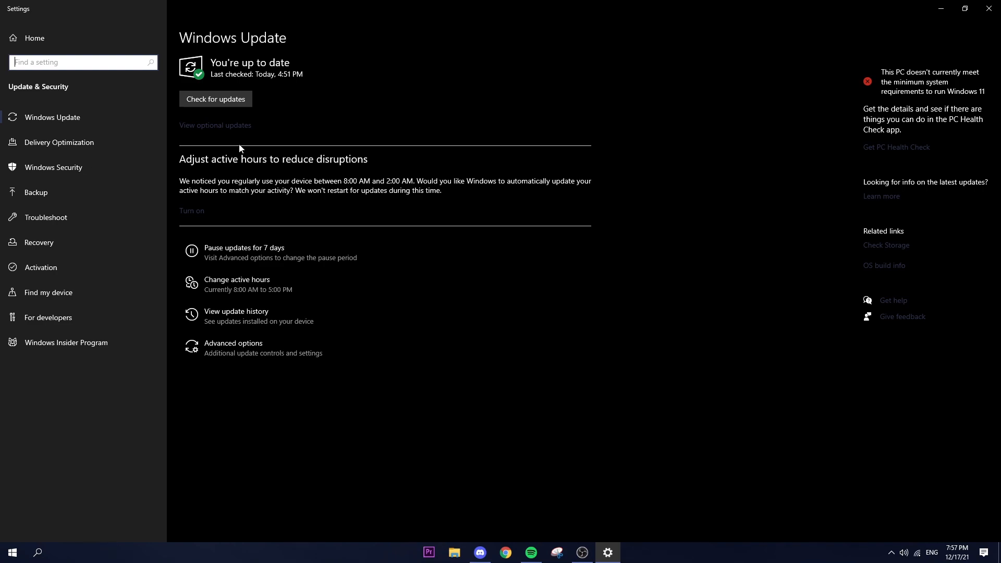
pyautogui.click(997, 6)
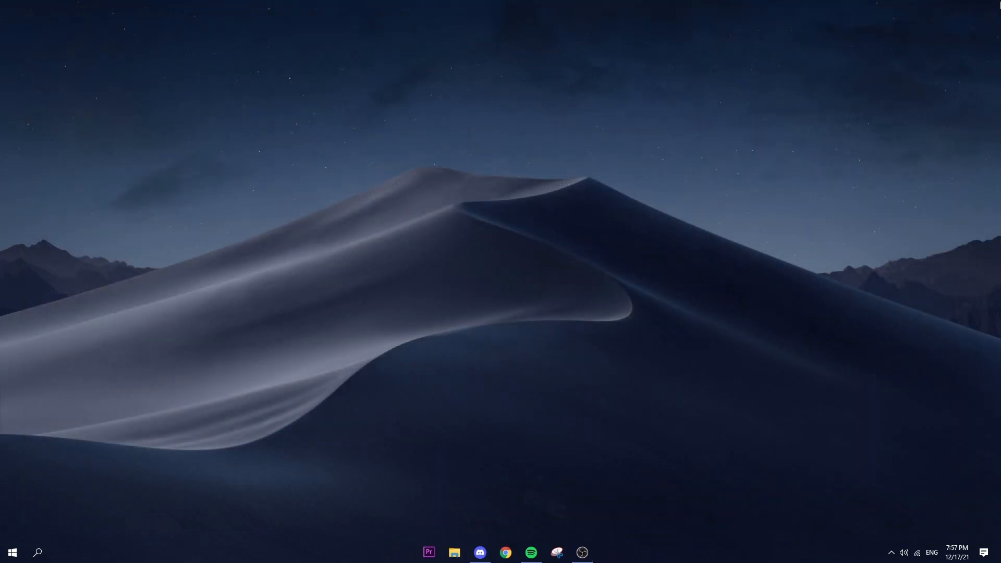